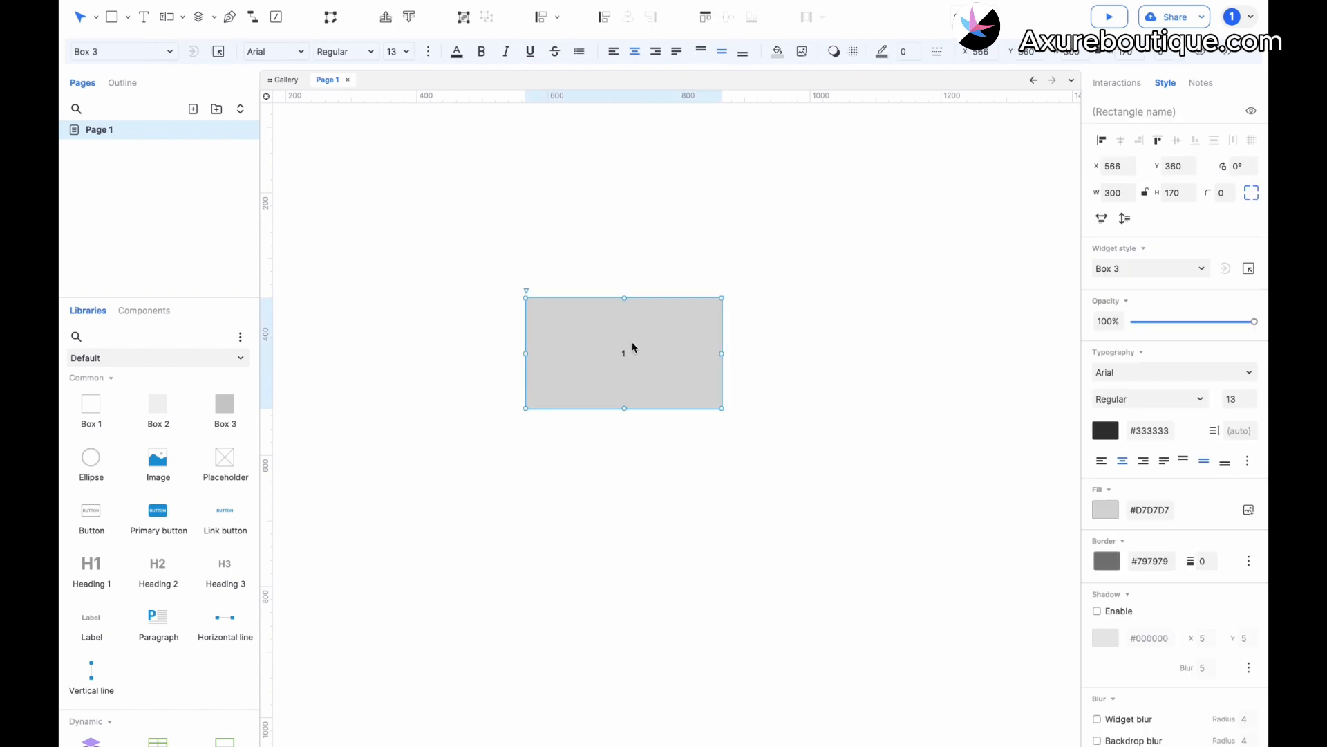
# Convert the rectangle labelled 1 into a dynamic panel and open the view of all its states.
pyautogui.rightClick(627, 338)
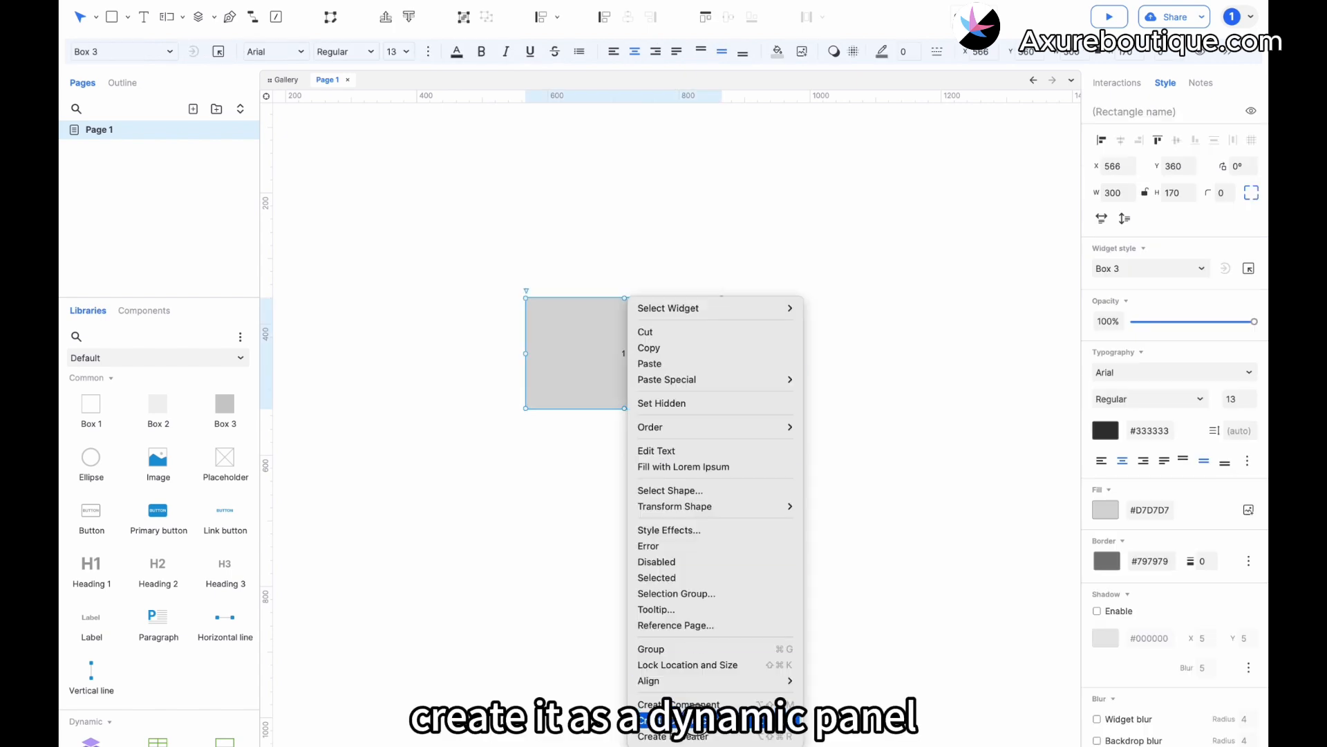
pyautogui.click(691, 724)
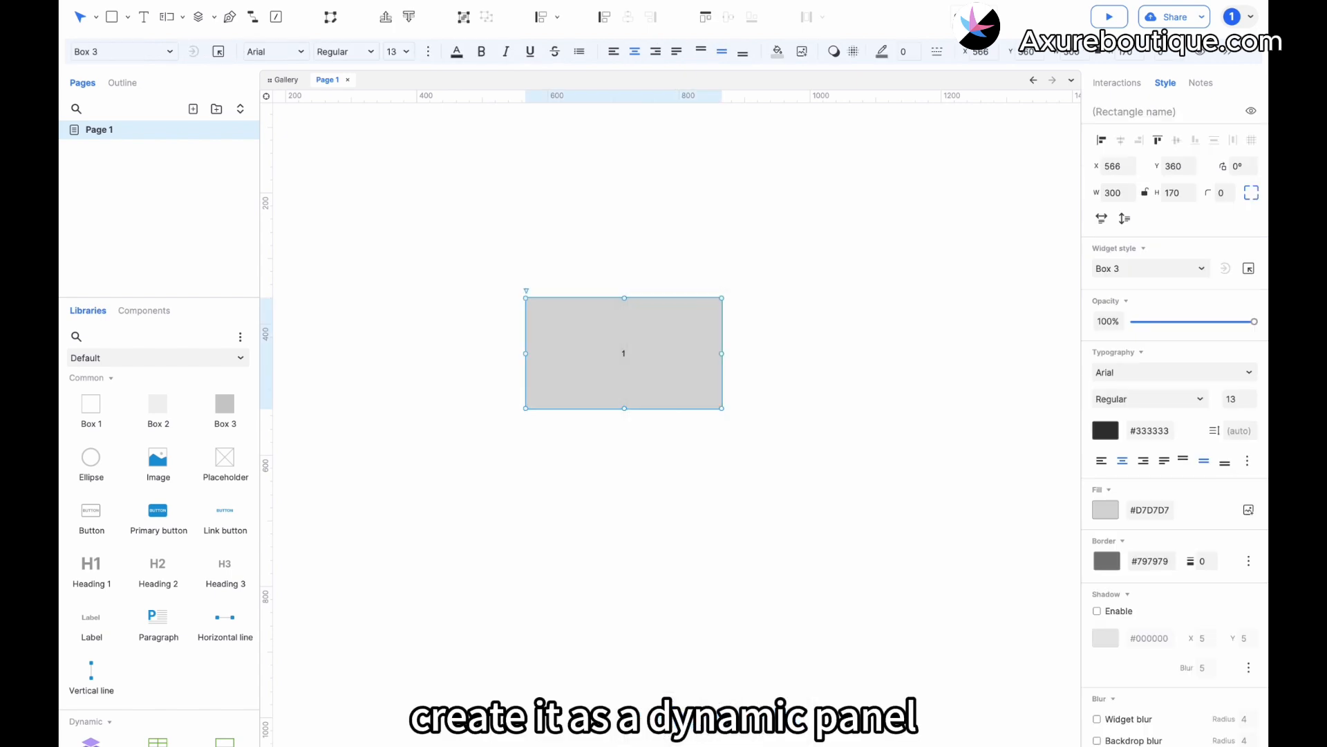
pyautogui.click(530, 287)
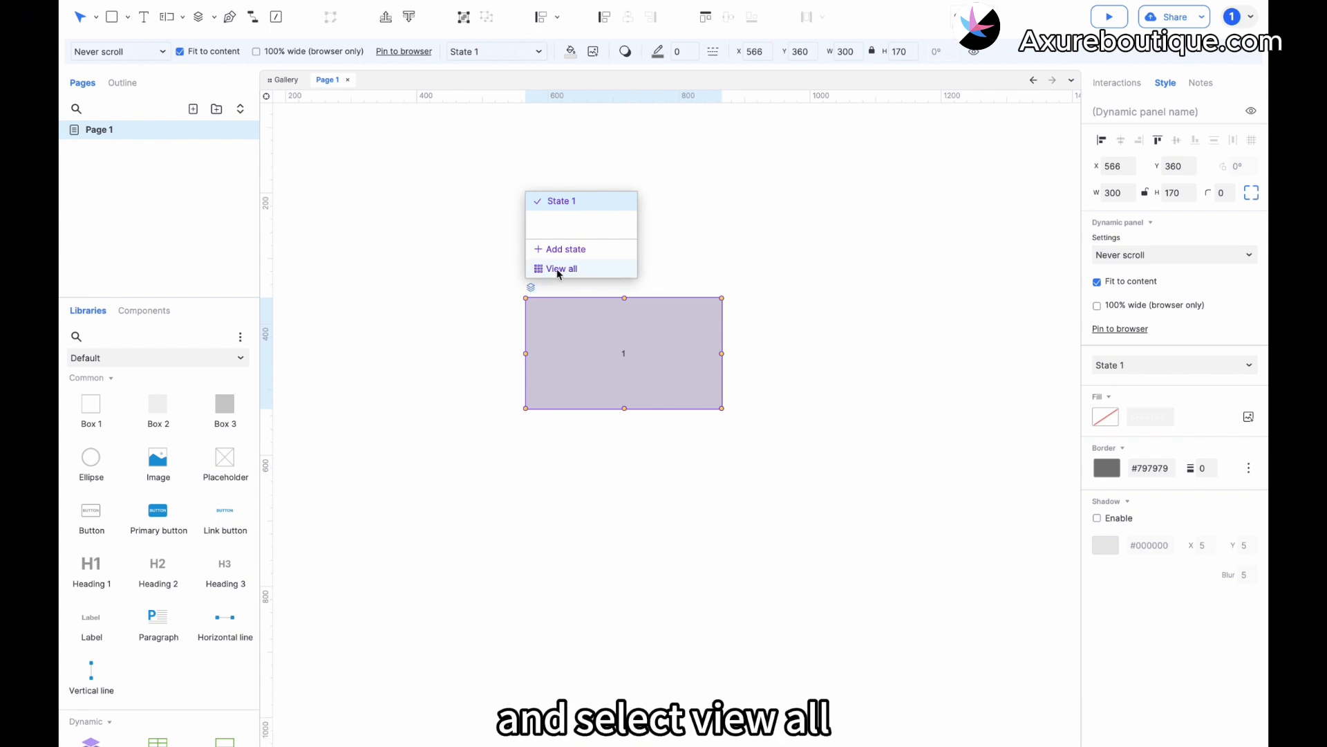
pyautogui.click(558, 268)
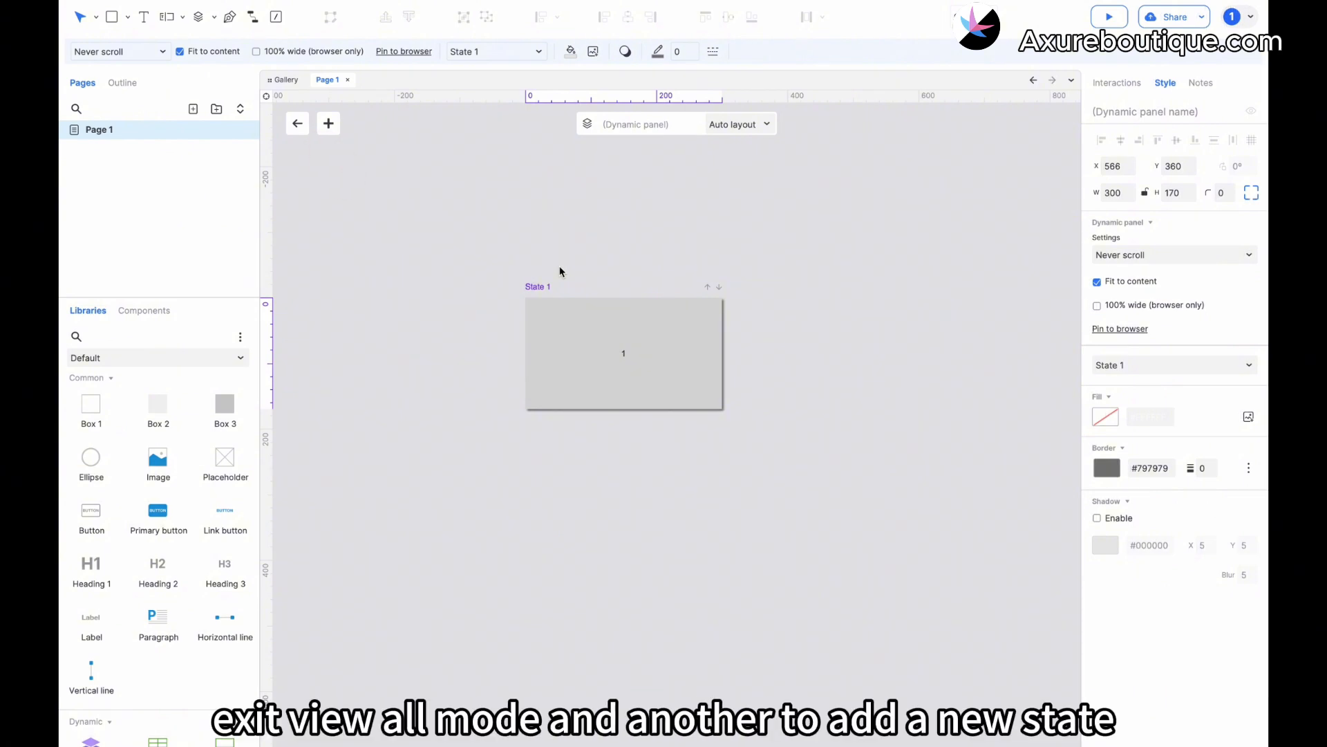
# Add a second state holding a Box 3 widget with the text 2, aligned to the state's origin at X 0, Y 0.
pyautogui.click(328, 123)
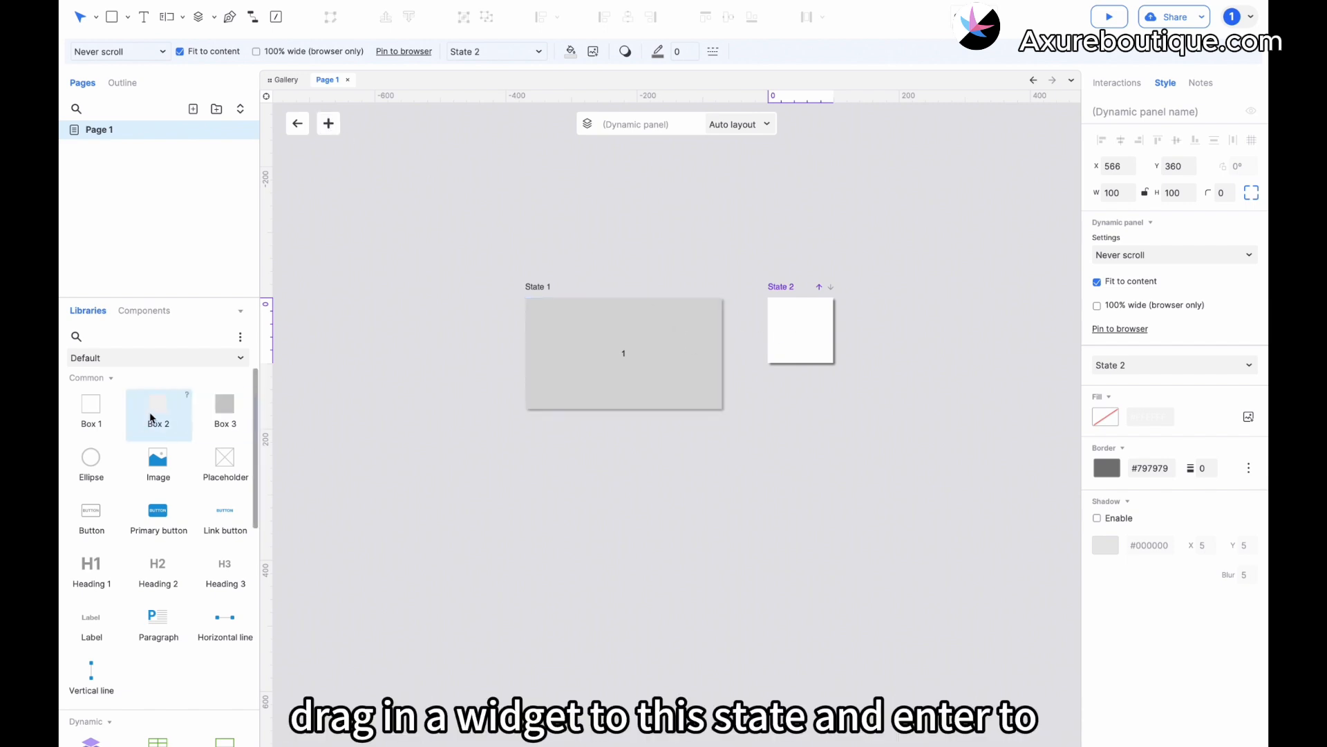
pyautogui.moveTo(216, 409); pyautogui.dragTo(767, 296)
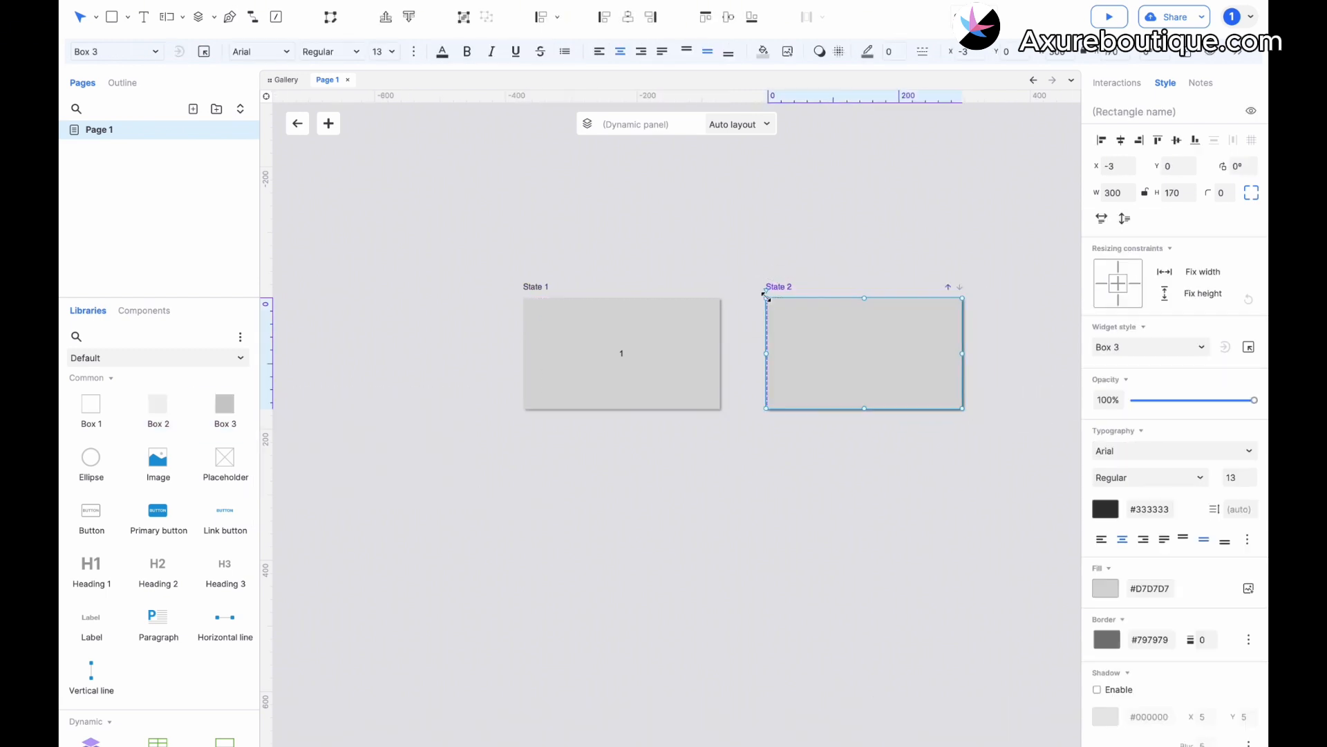
pyautogui.doubleClick(867, 355)
pyautogui.write('2')
pyautogui.click(876, 284)
pyautogui.moveTo(861, 350); pyautogui.dragTo(865, 350)
pyautogui.hscroll(1, 845, 347)
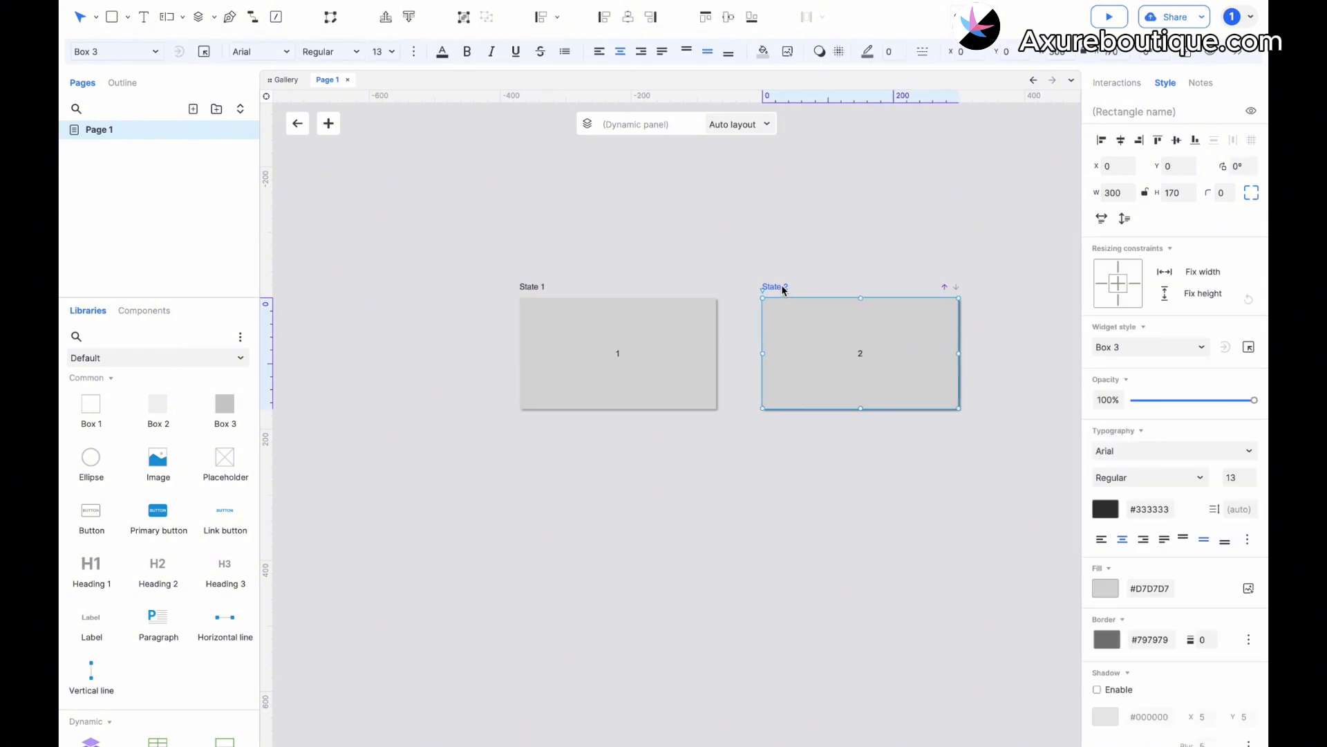
# Duplicate State 2 and change the text of the box in the copy to 3.
pyautogui.rightClick(782, 286)
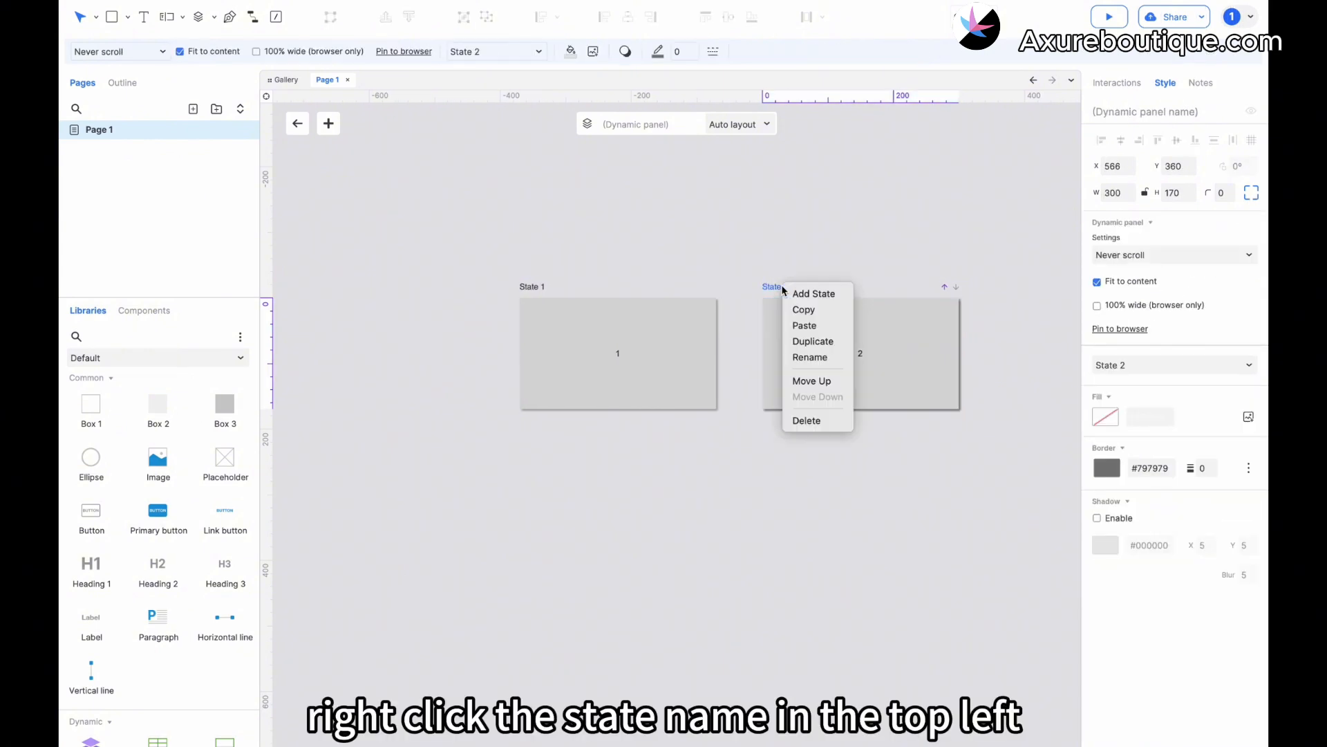
pyautogui.click(812, 349)
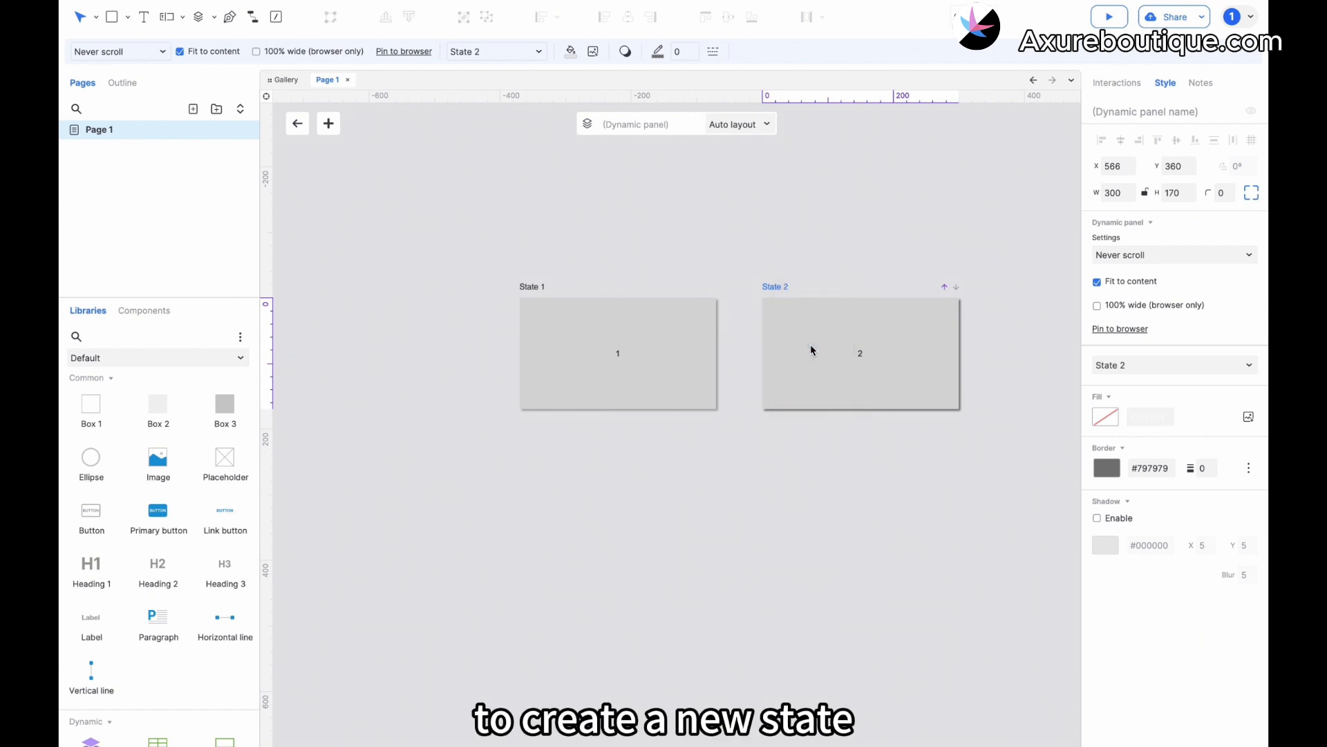
pyautogui.click(912, 365)
pyautogui.write('3')
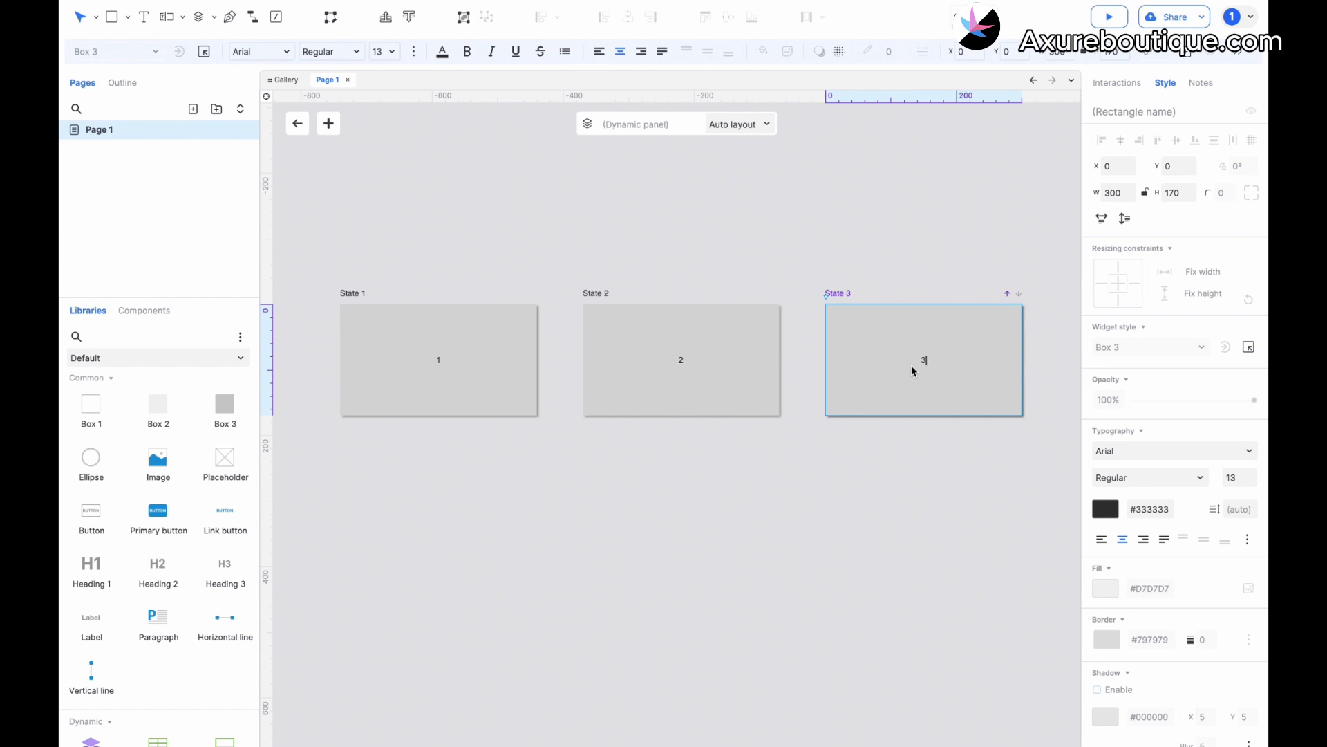
# Delete State 3 and recreate it by duplicating State 2 with its box text set to 3.
pyautogui.rightClick(842, 296)
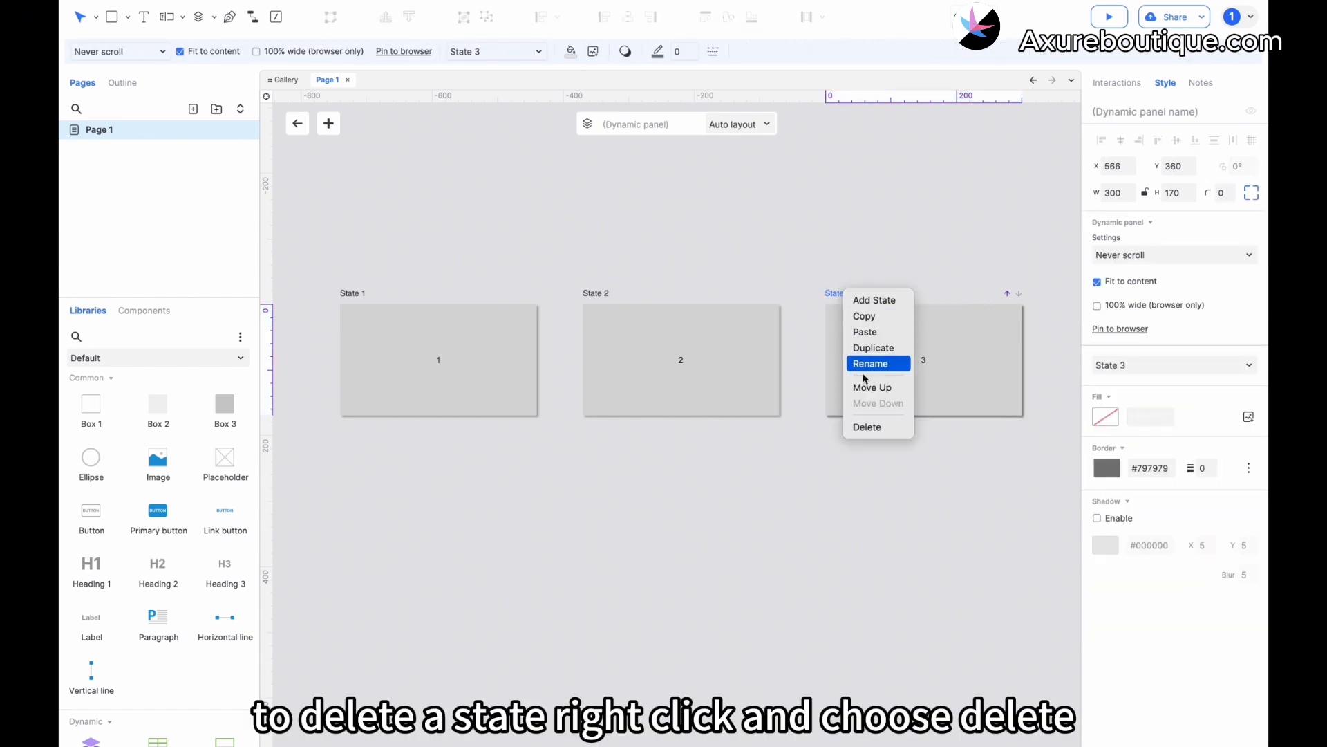
pyautogui.click(861, 426)
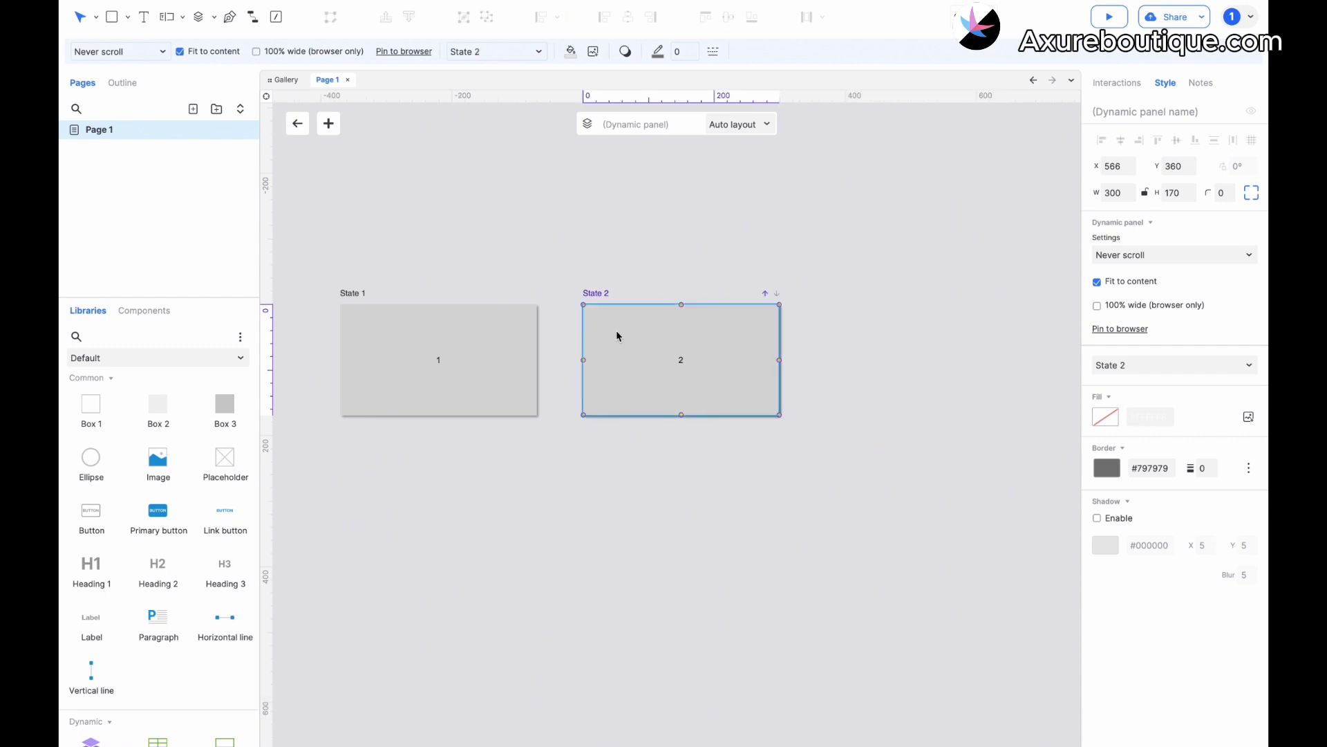
pyautogui.rightClick(601, 299)
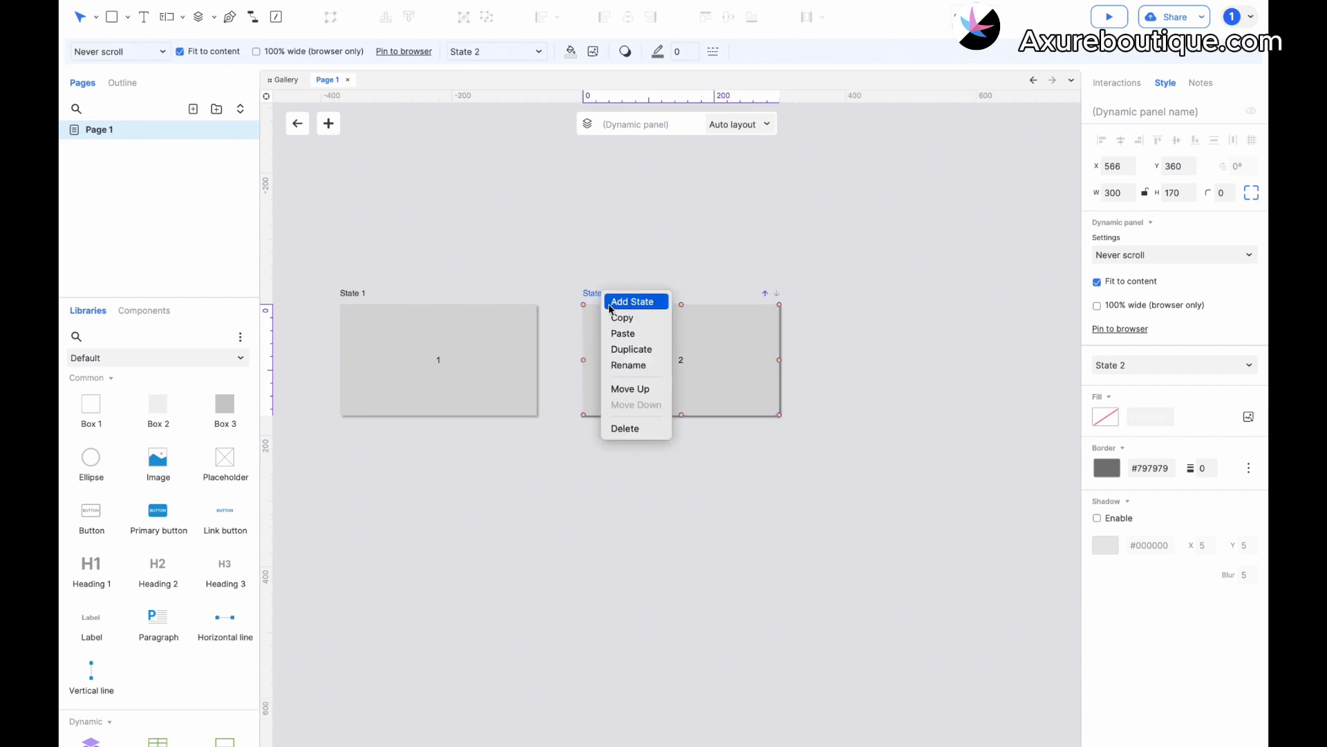
pyautogui.click(628, 351)
pyautogui.doubleClick(957, 352)
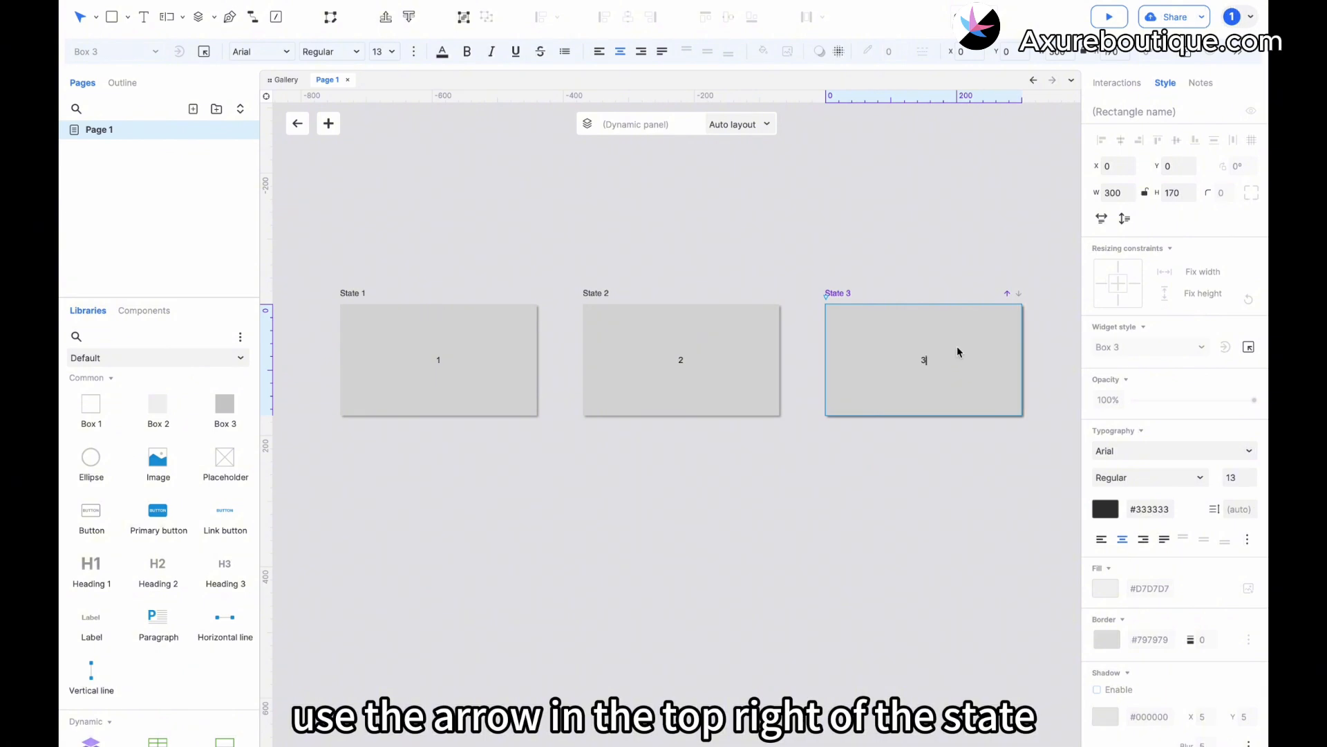
# Move State 3 ahead to the first position and return it to the last position.
pyautogui.click(1008, 294)
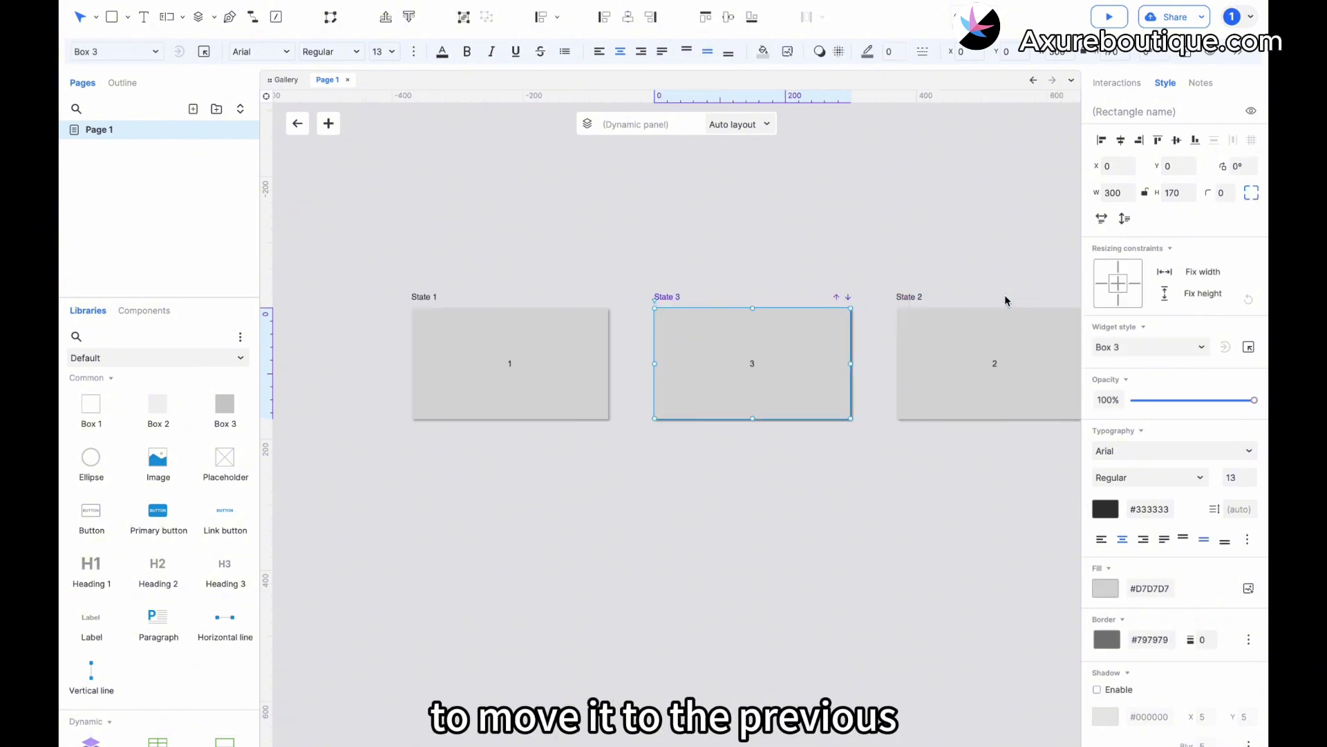
pyautogui.click(777, 297)
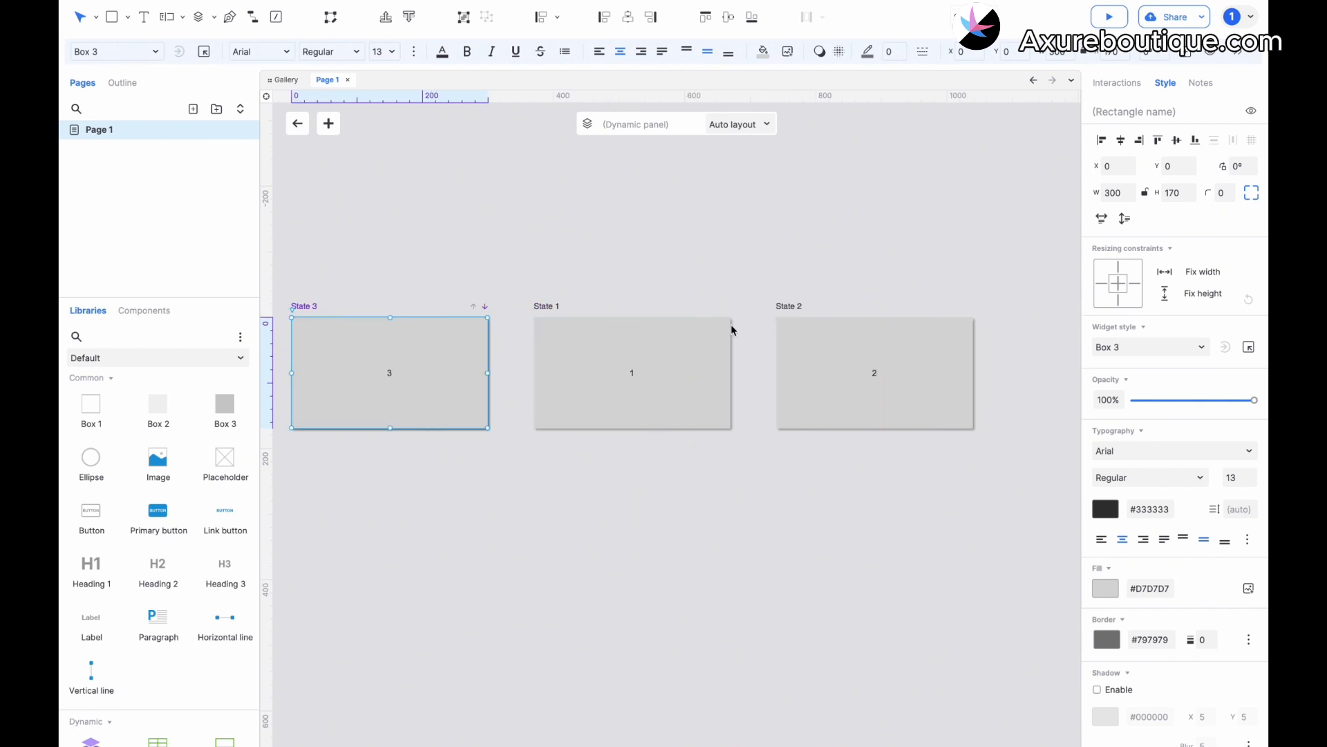
pyautogui.click(486, 306)
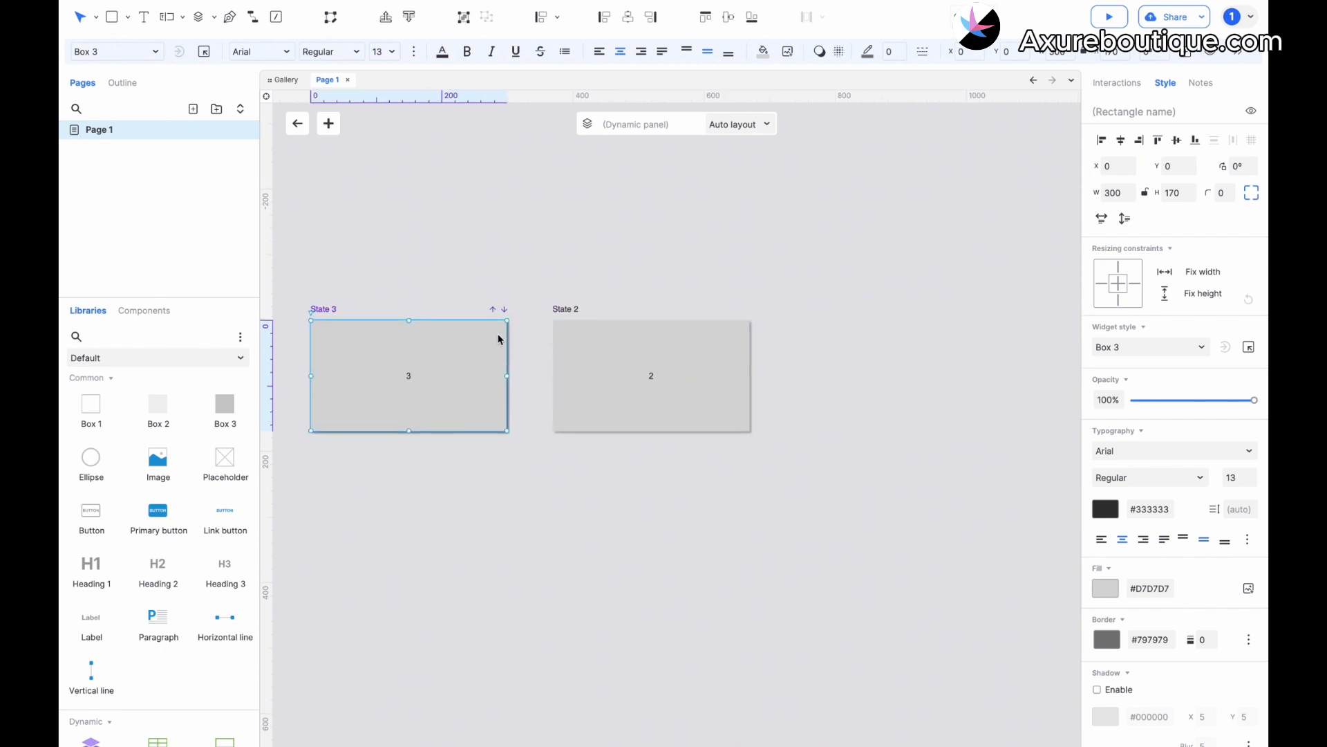
pyautogui.click(529, 311)
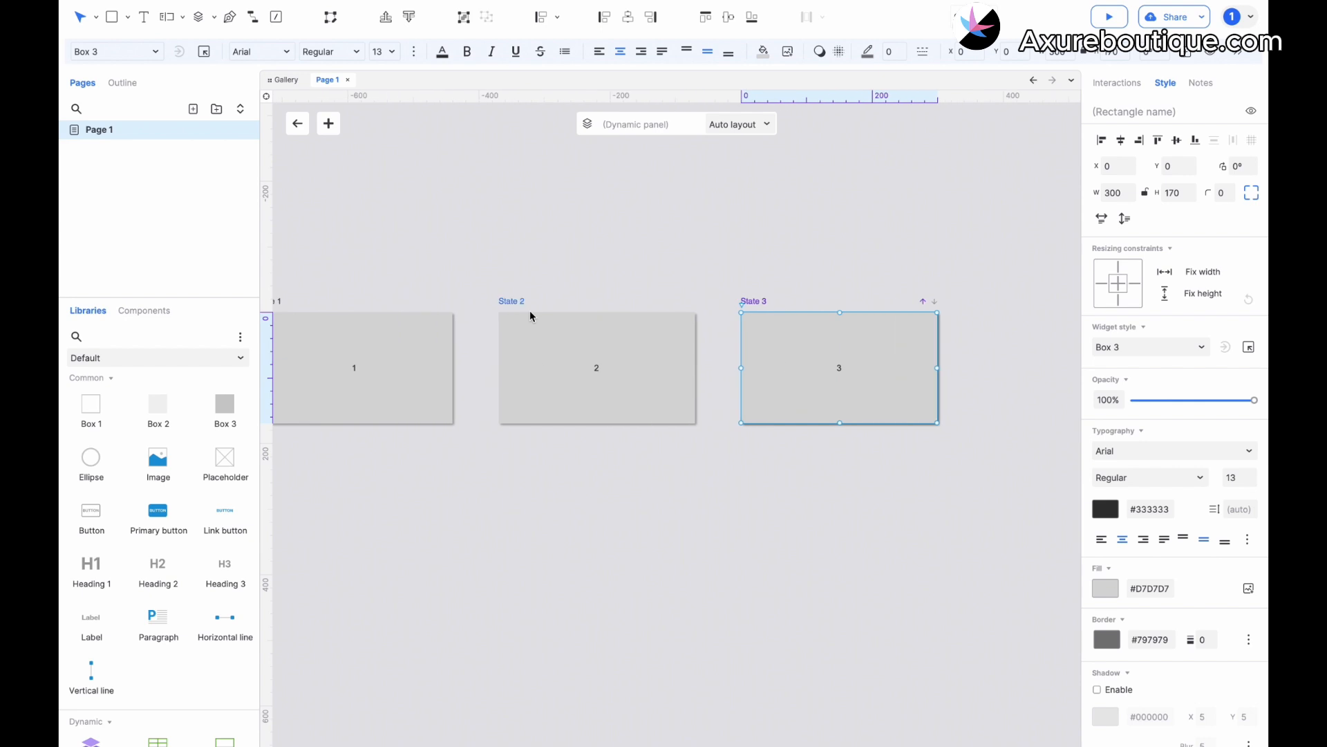
# Try the vertical and horizontal arrangements of the panel states and return to Auto layout.
pyautogui.click(736, 124)
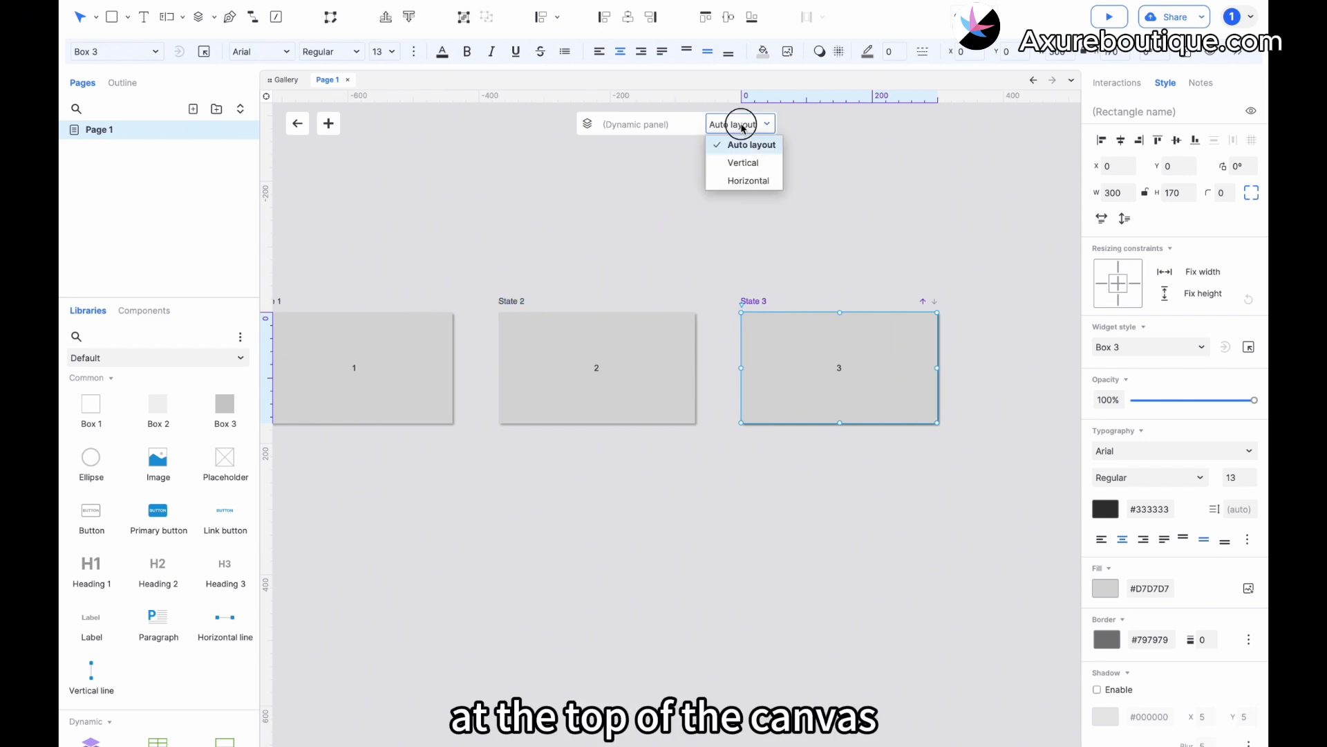
pyautogui.click(744, 163)
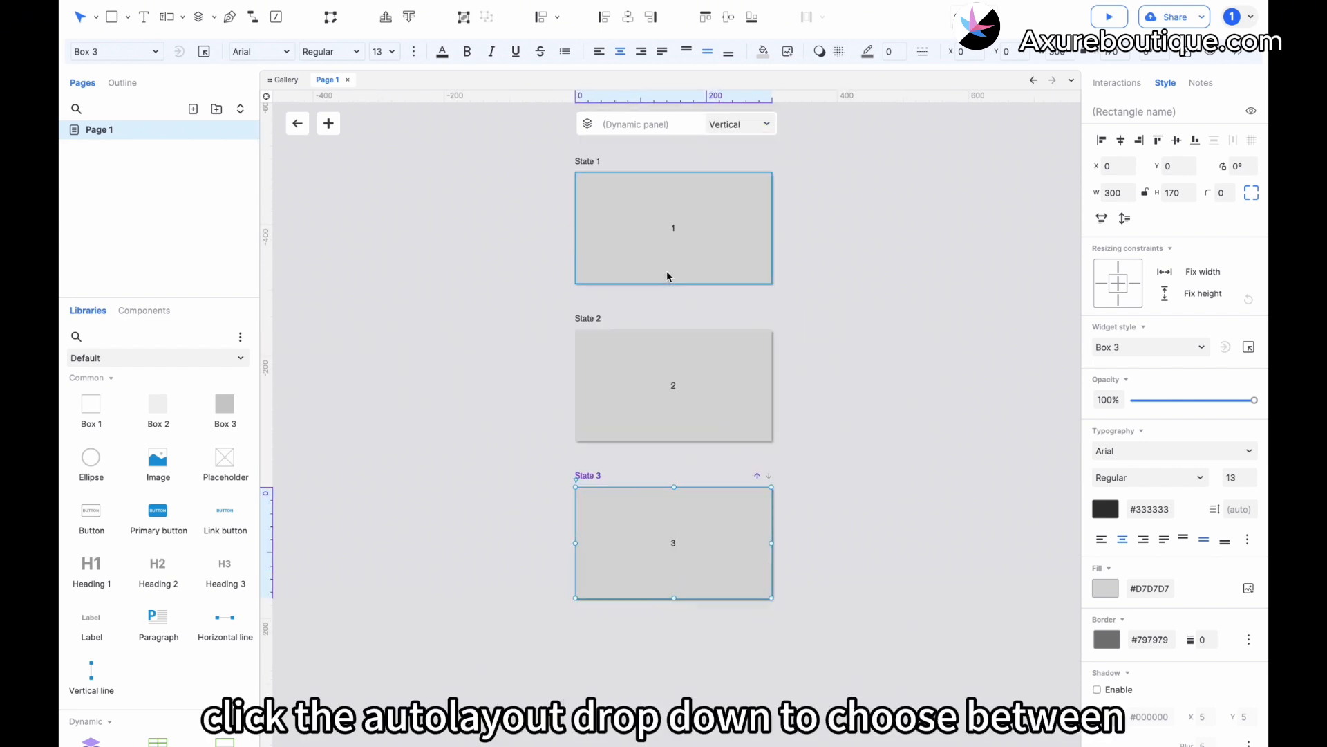
pyautogui.click(726, 125)
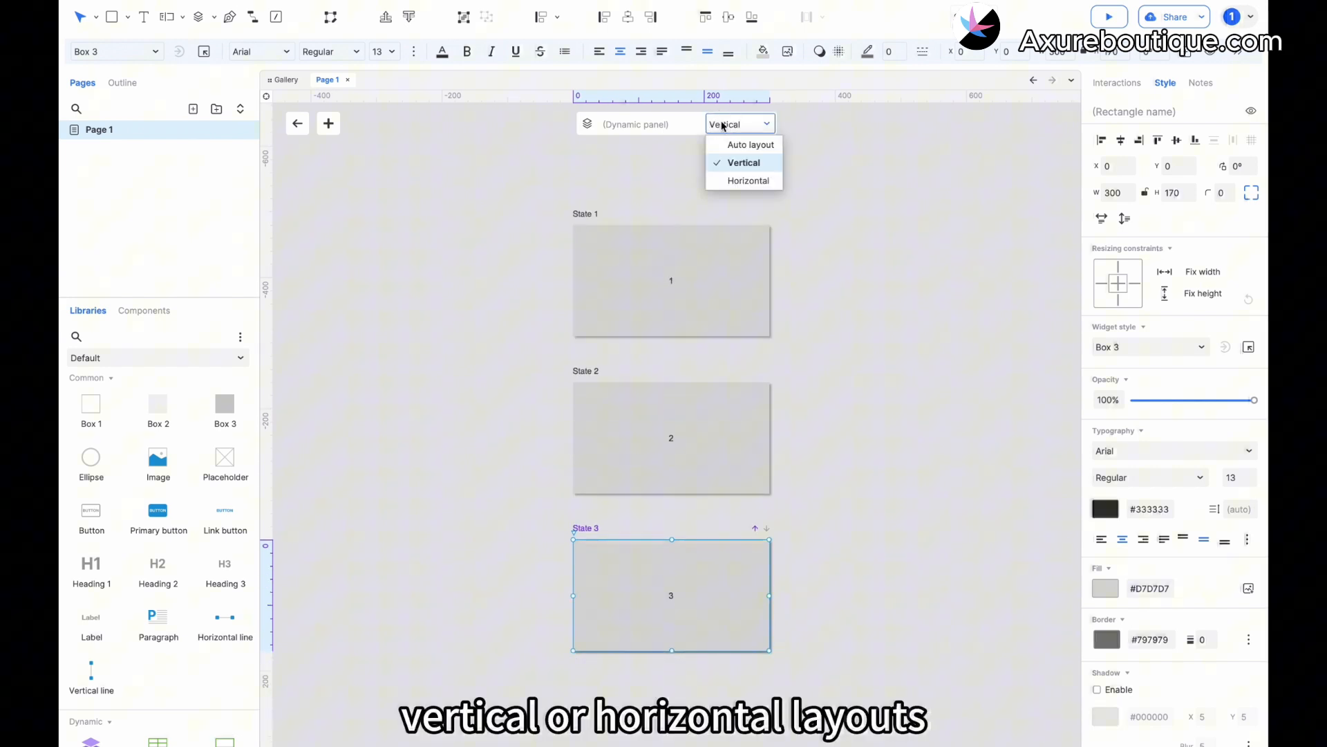
pyautogui.click(743, 183)
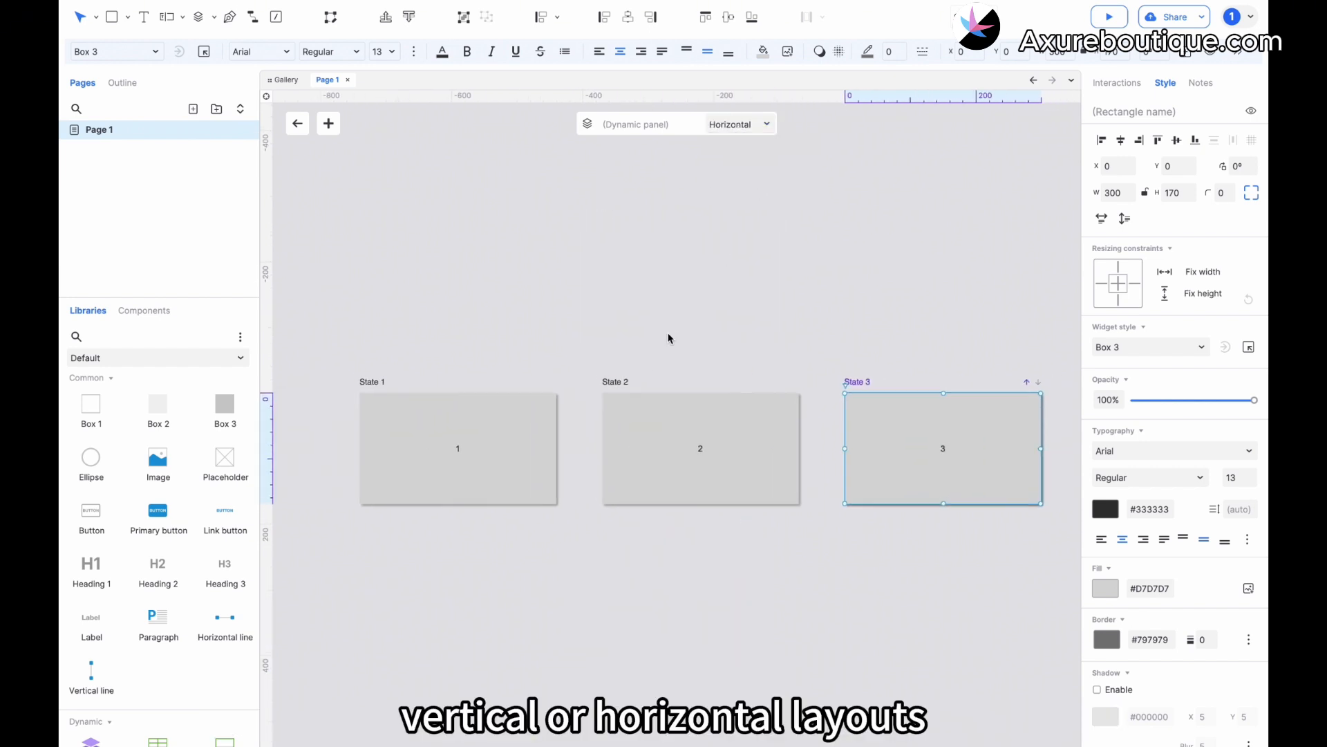
pyautogui.click(740, 124)
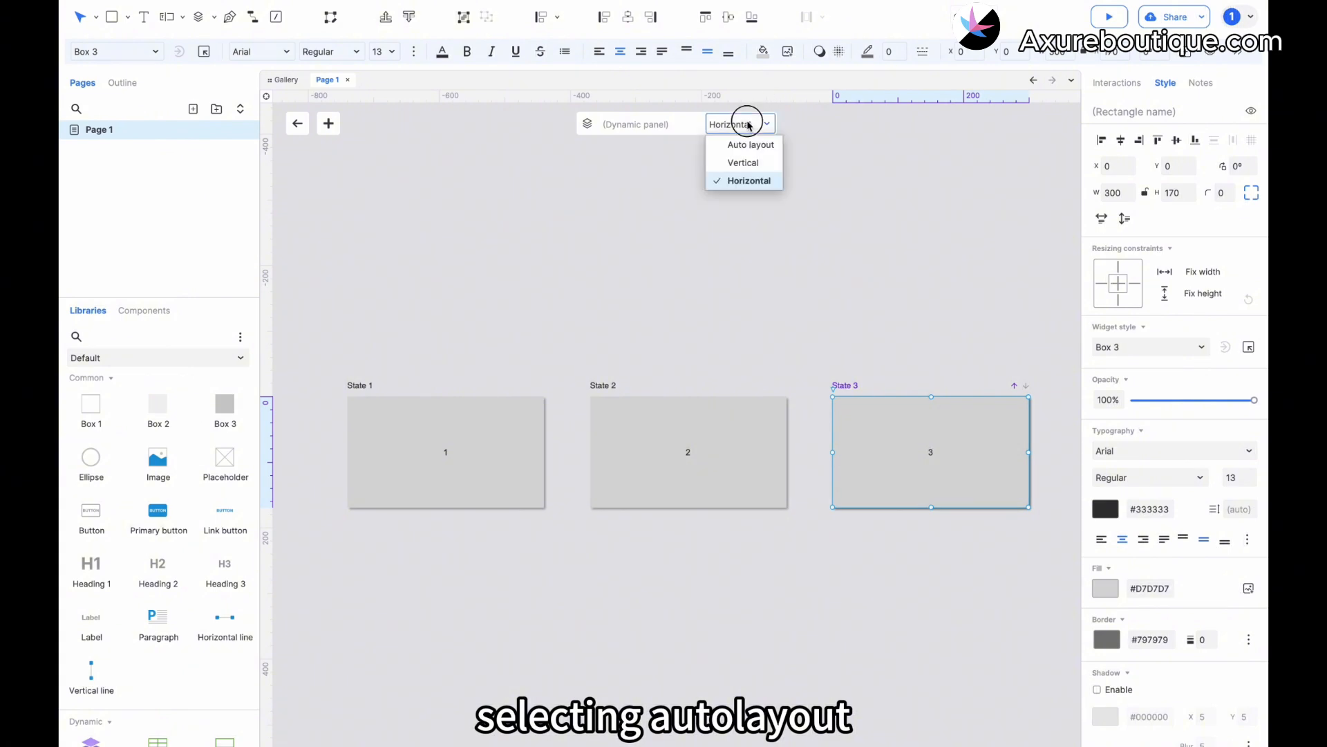
pyautogui.click(743, 143)
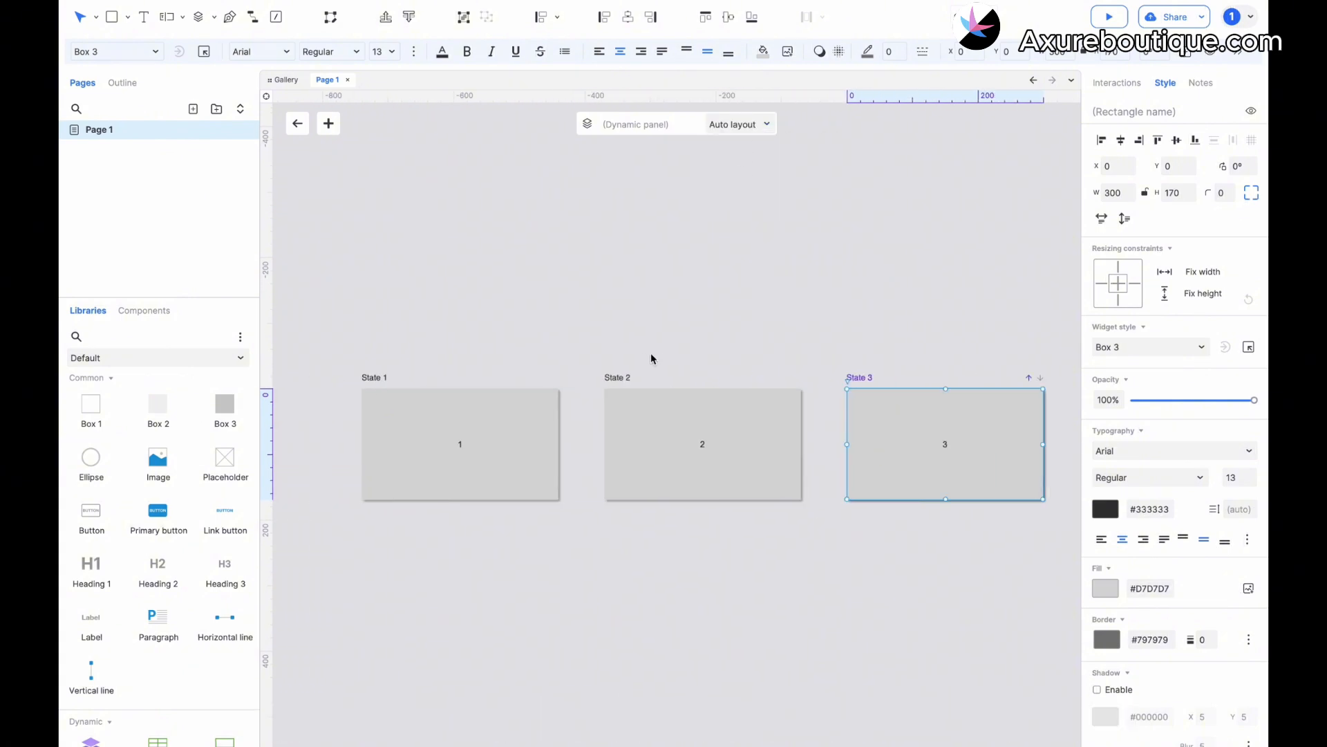
# Place a primary button below the box in State 1 at X 0, Y 186 and set its text to Previous.
pyautogui.click(465, 444)
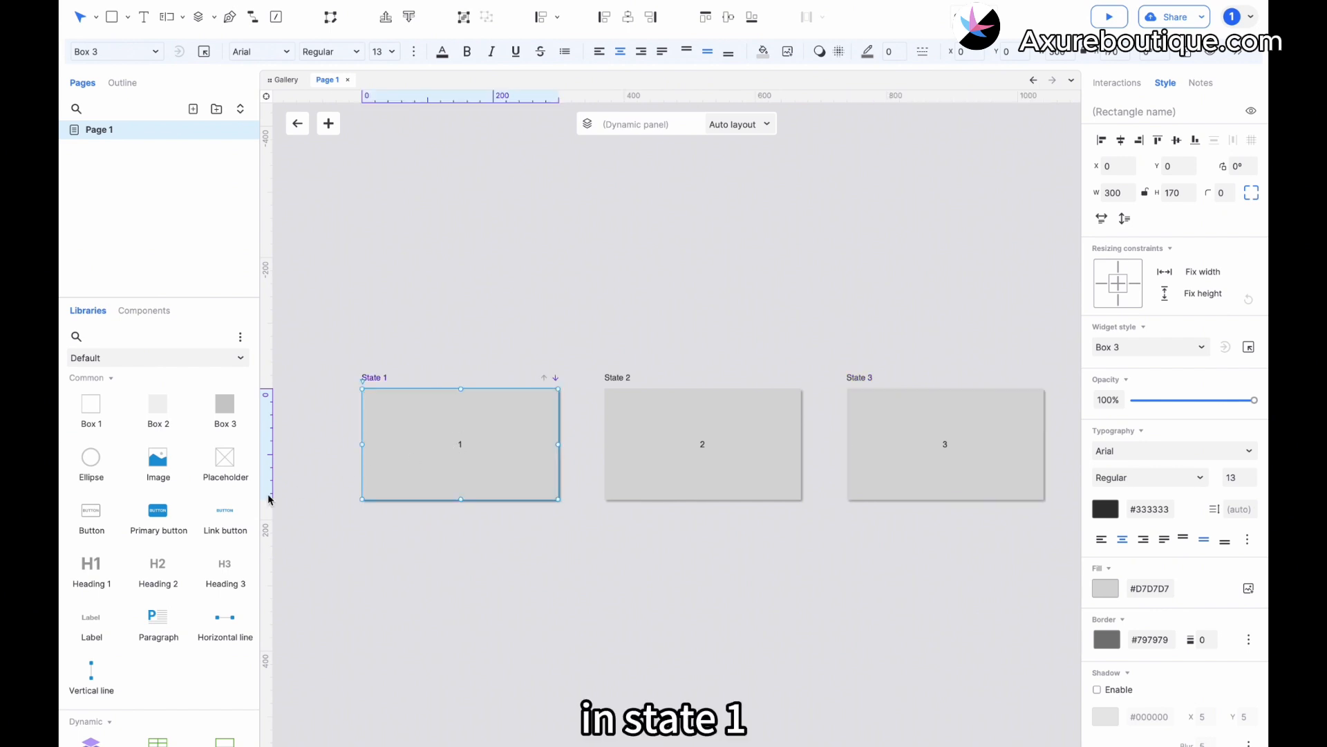
pyautogui.moveTo(181, 512); pyautogui.dragTo(357, 509)
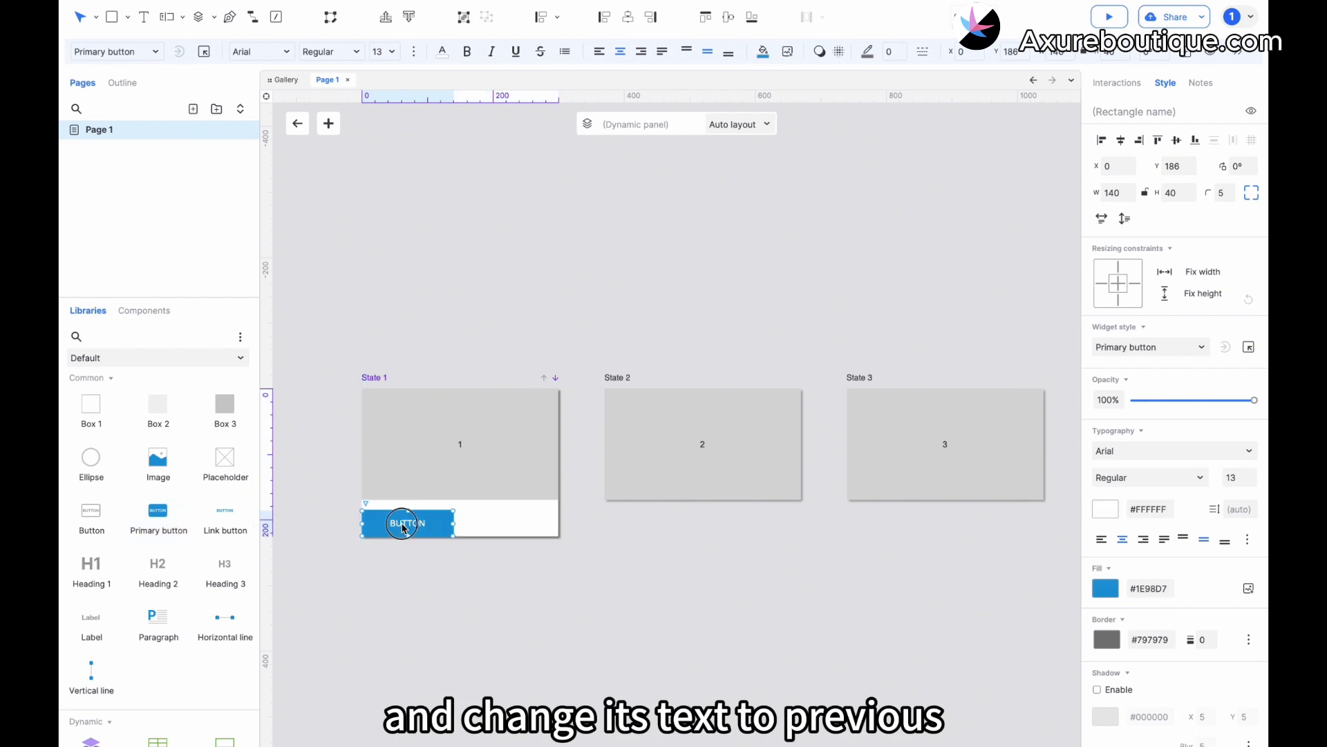
pyautogui.doubleClick(404, 527)
pyautogui.write('Previous')
pyautogui.click(430, 557)
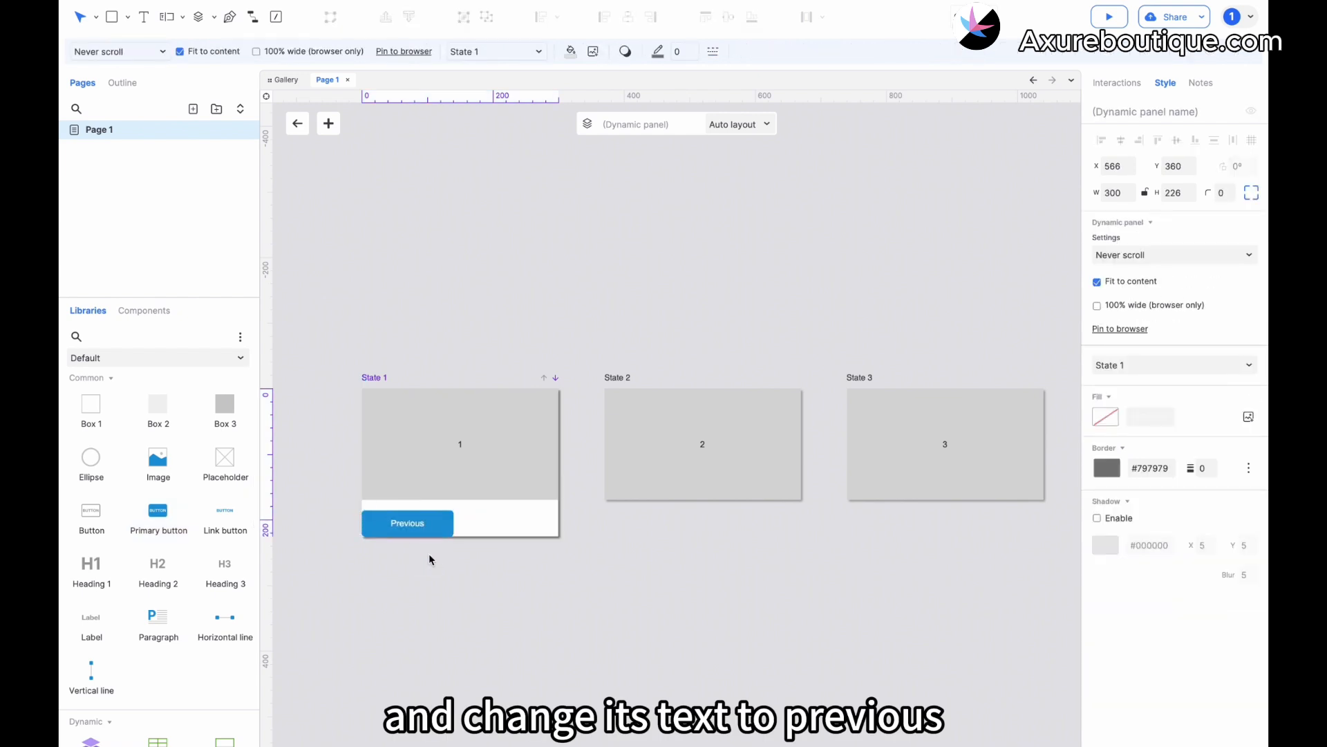
# Give the Previous button a Click or tap interaction setting the dynamic panel to Next, wrapping from last to first, with a slide left entrance animation.
pyautogui.click(417, 527)
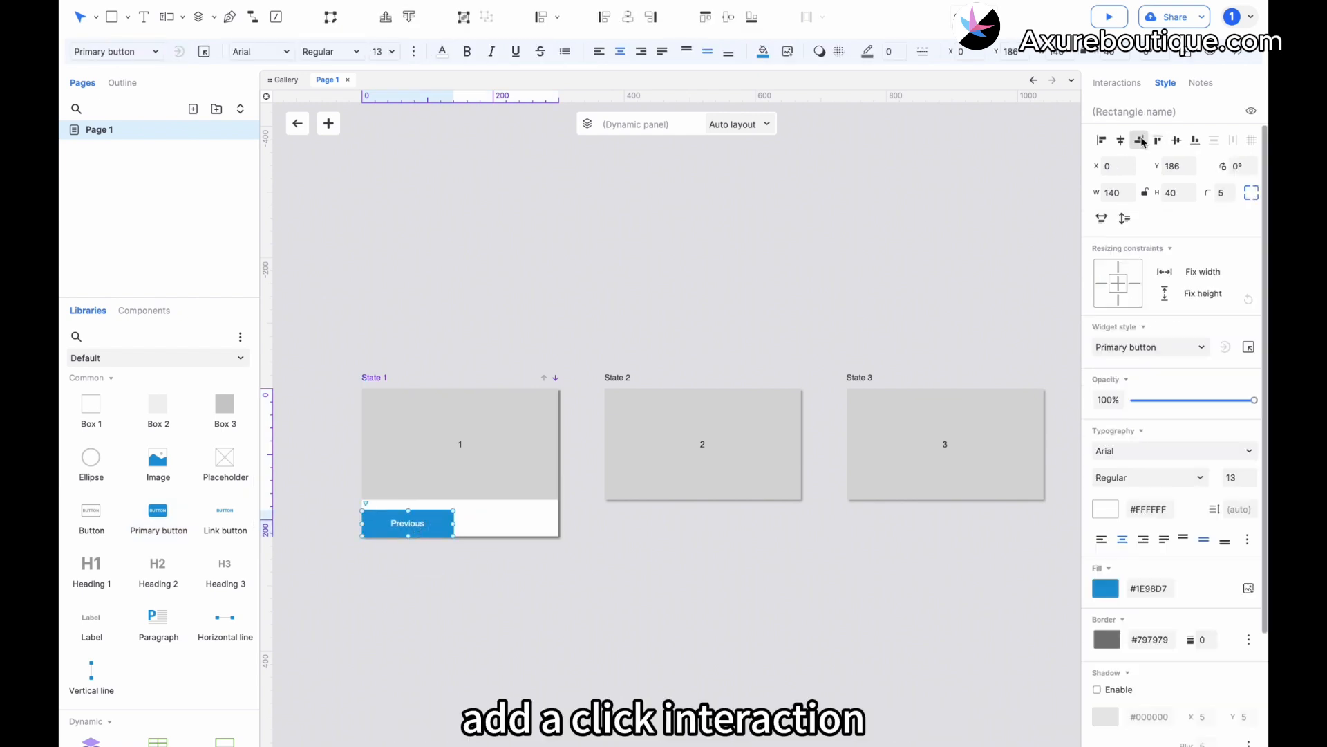
pyautogui.click(1117, 82)
pyautogui.click(1128, 163)
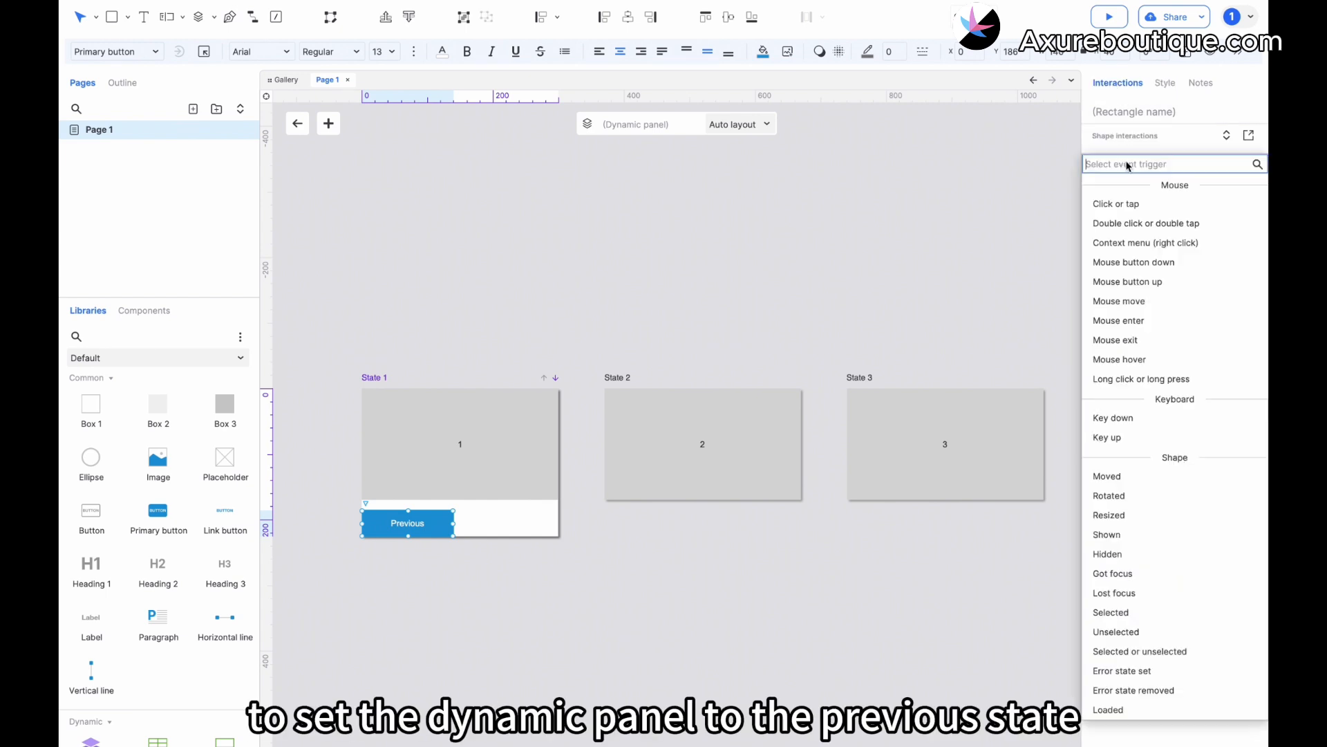
pyautogui.click(1130, 205)
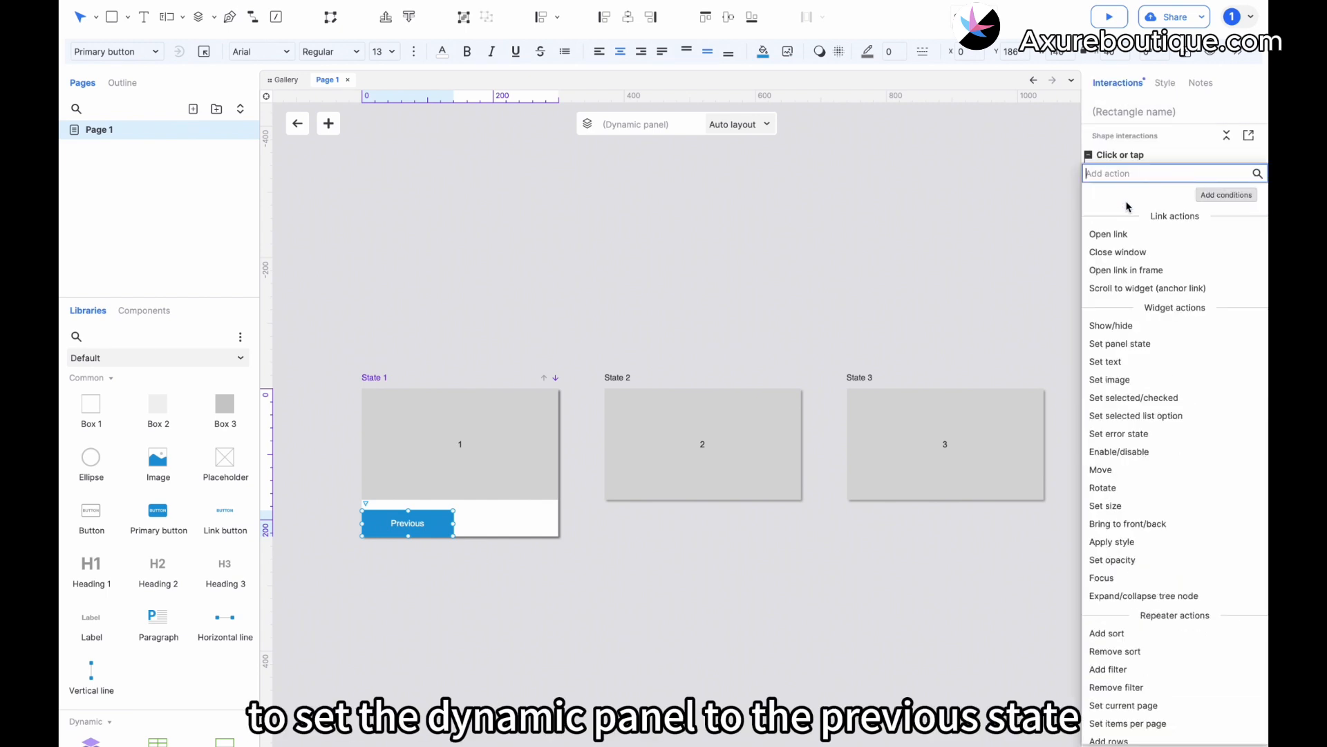
pyautogui.click(1124, 343)
pyautogui.click(1150, 253)
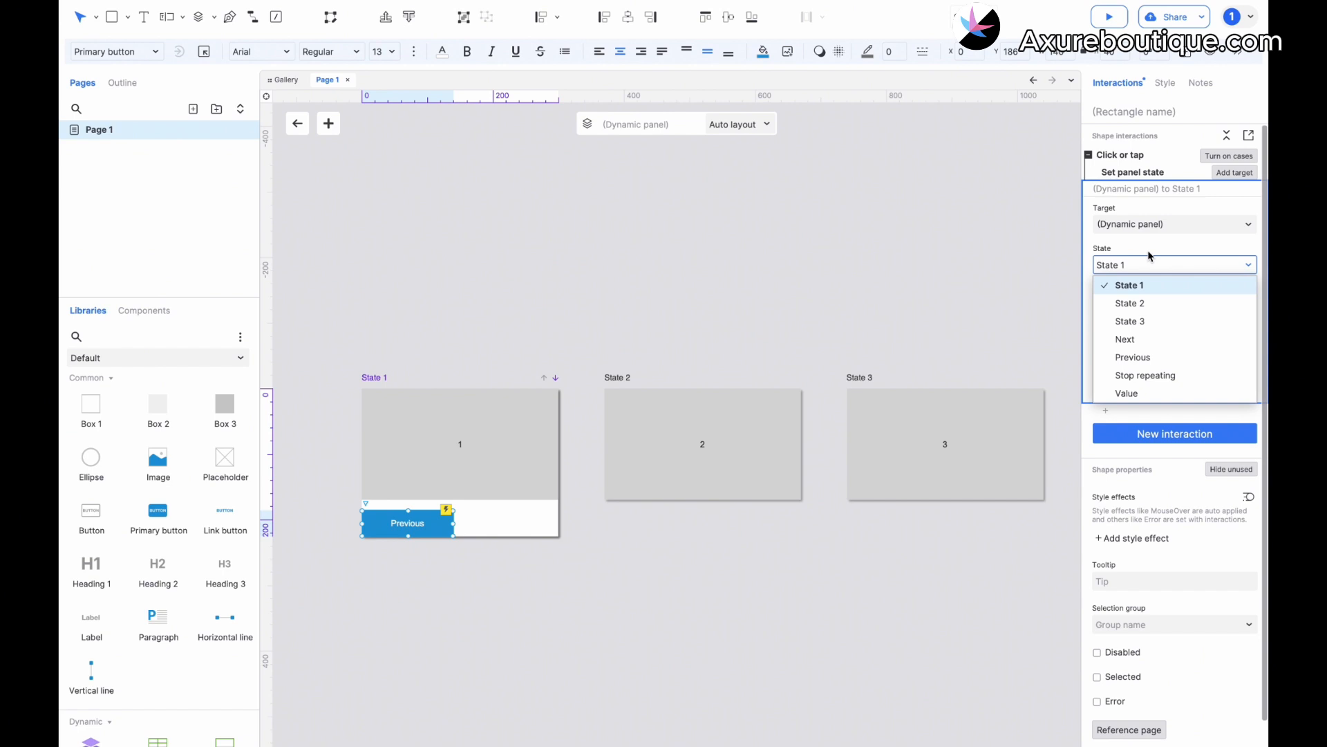
pyautogui.click(1134, 339)
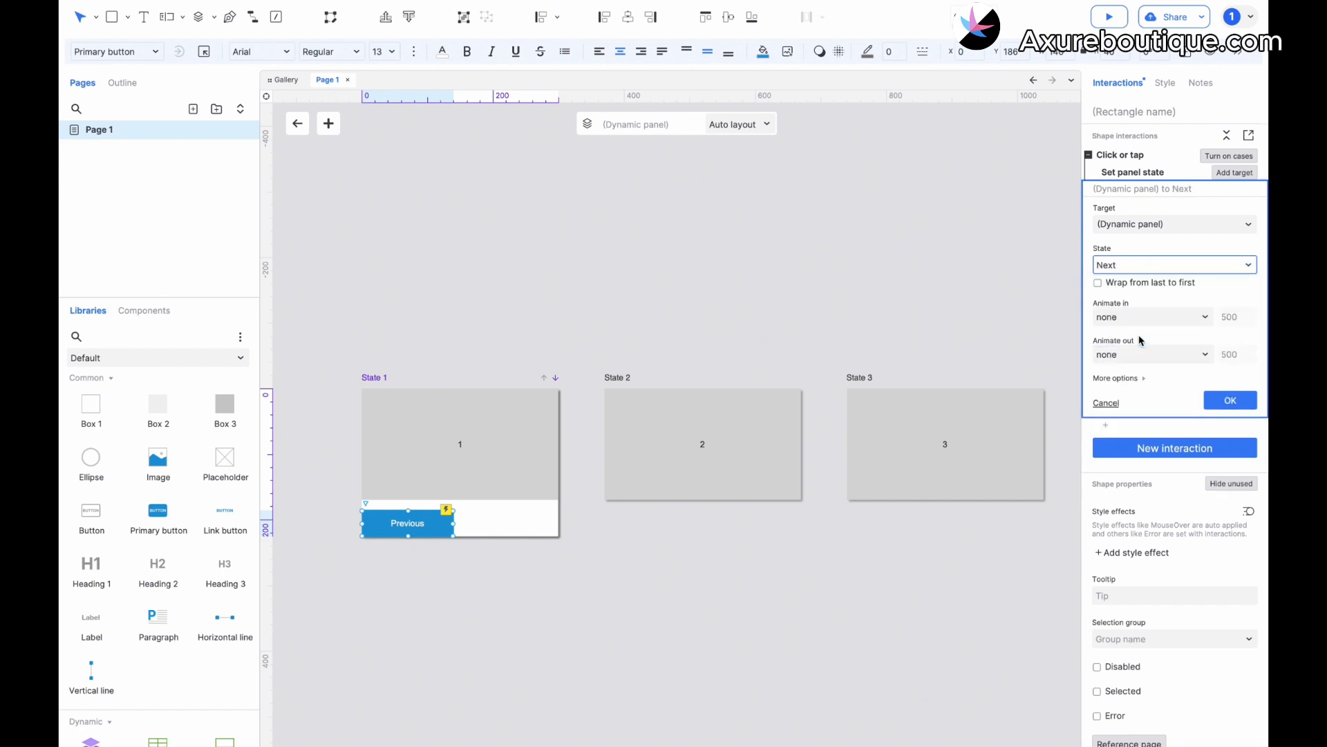
pyautogui.click(1107, 283)
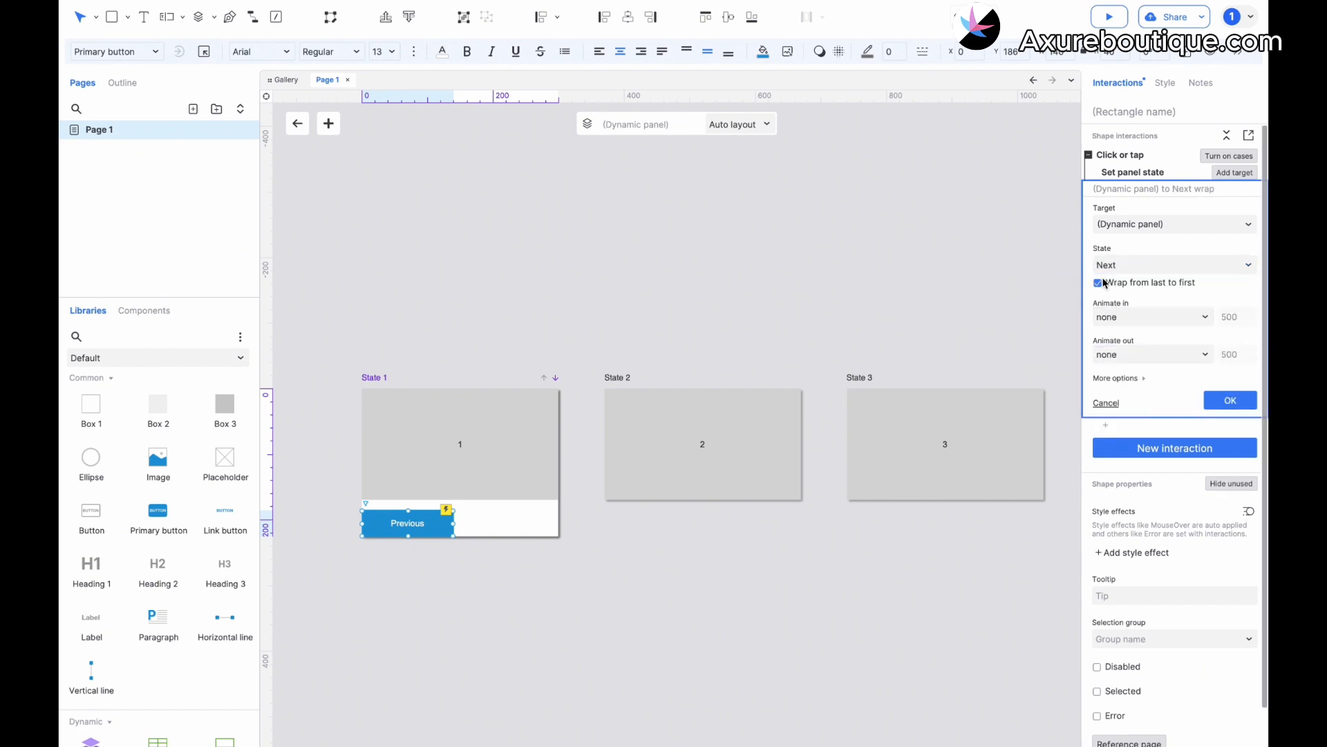
pyautogui.click(1121, 315)
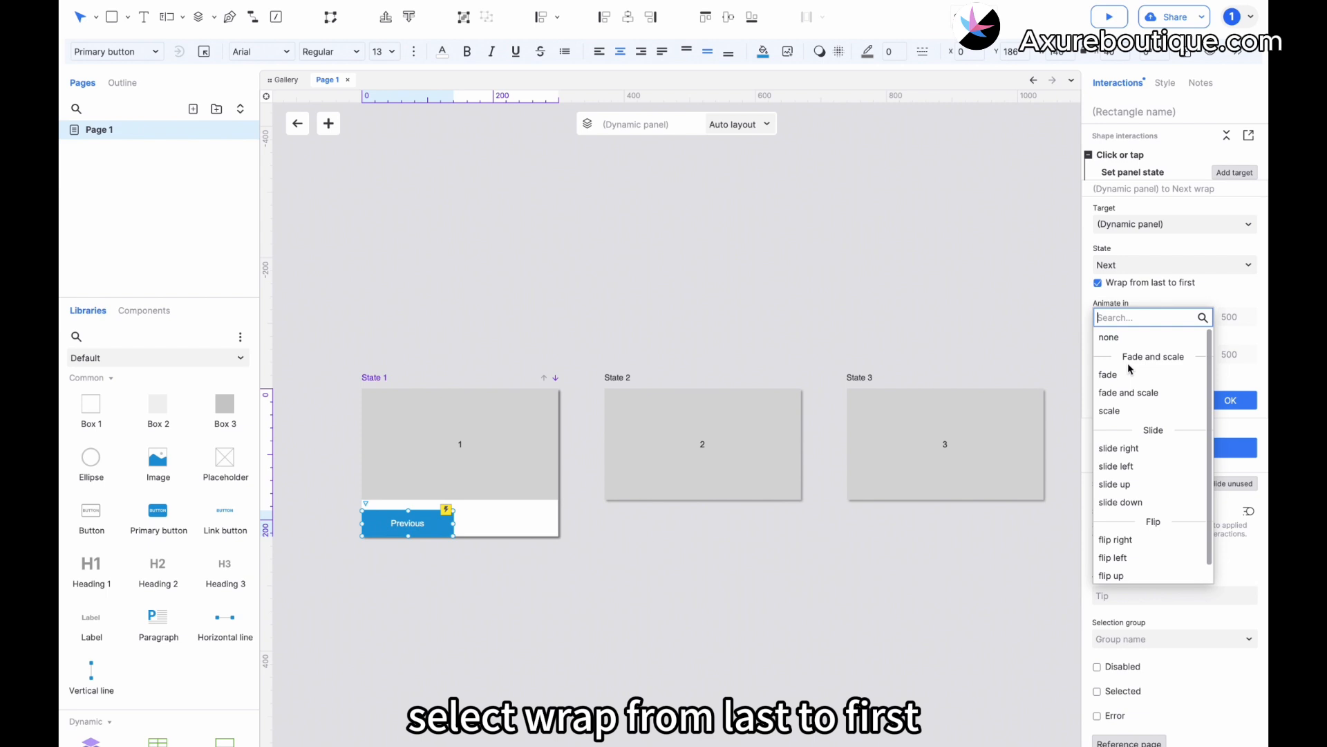
pyautogui.click(1130, 468)
pyautogui.click(1225, 477)
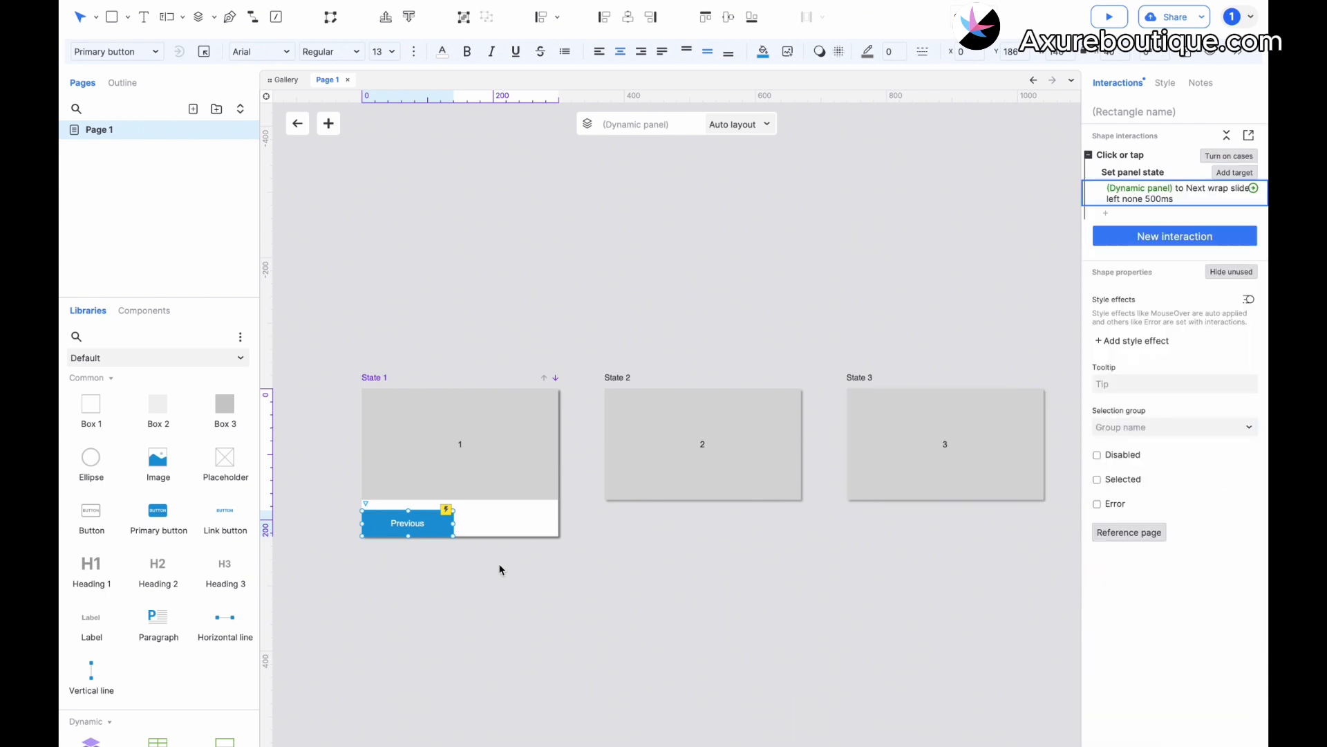
# Duplicate the Previous button beside itself at X 160, Y 186 in State 1 and change the copy's text to Next.
pyautogui.click(410, 526)
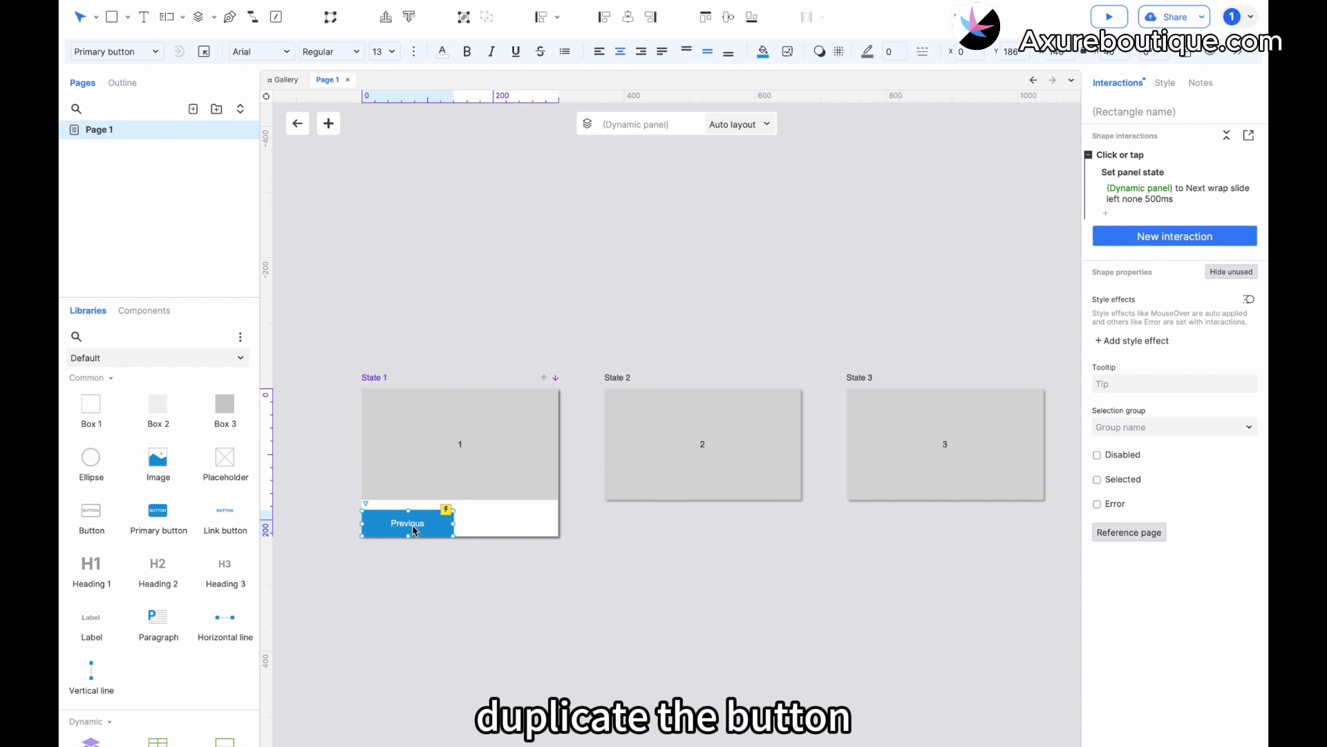
pyautogui.moveTo(414, 530); pyautogui.dragTo(510, 527)
pyautogui.doubleClick(512, 526)
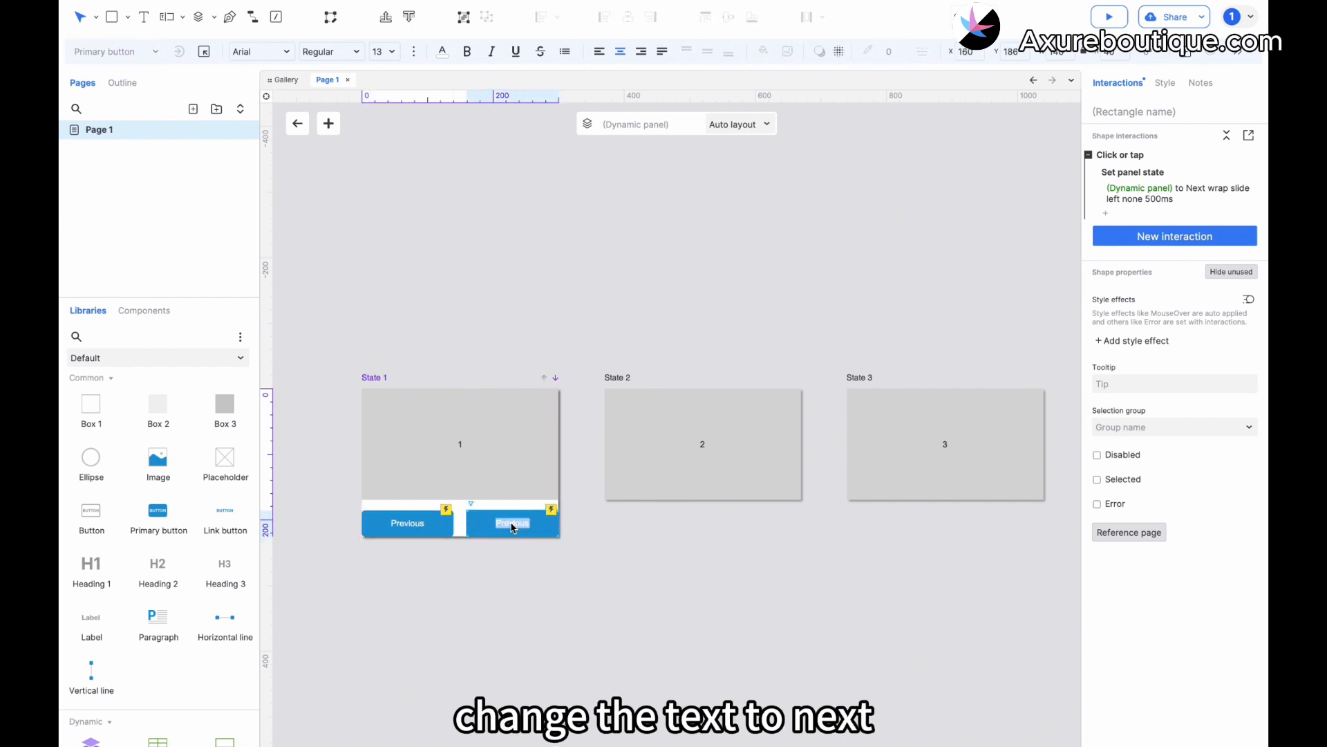
pyautogui.write('Next')
# Change the Next button's panel state interaction to use a slide right entrance animation.
pyautogui.click(1176, 194)
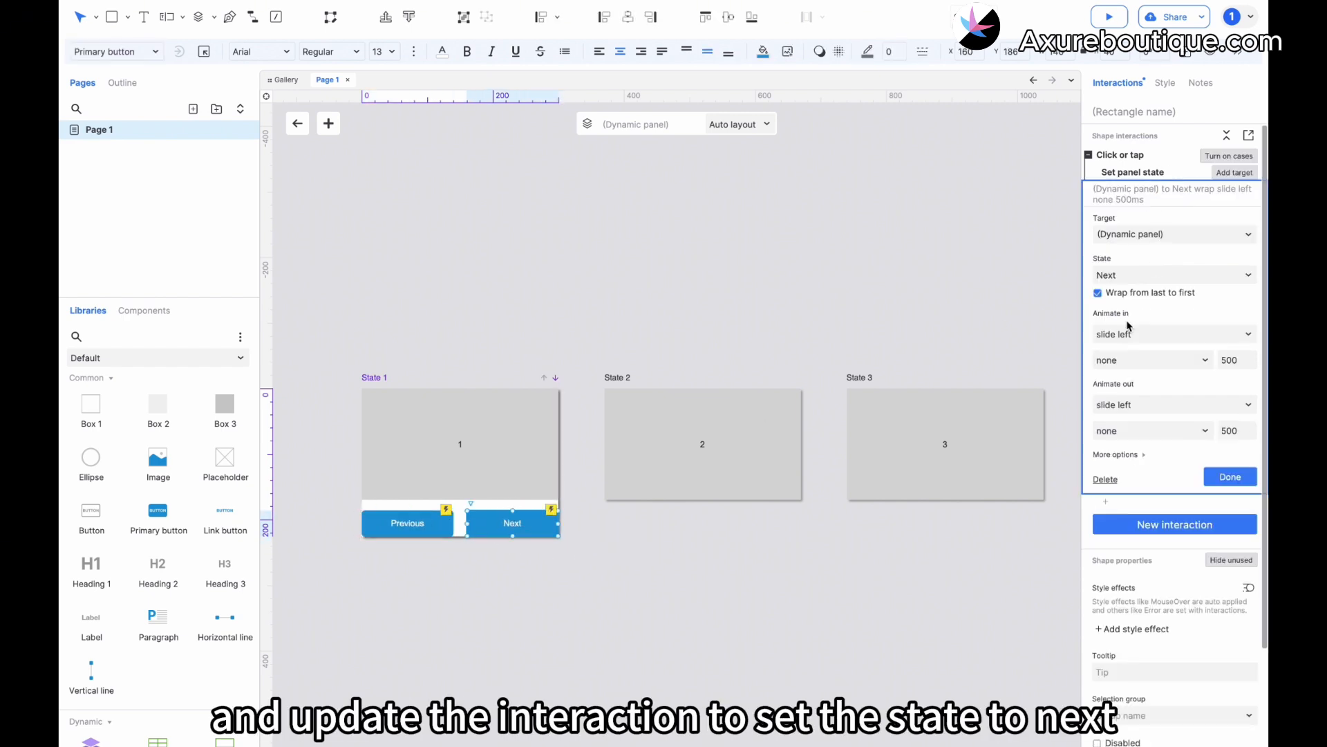
pyautogui.click(1137, 334)
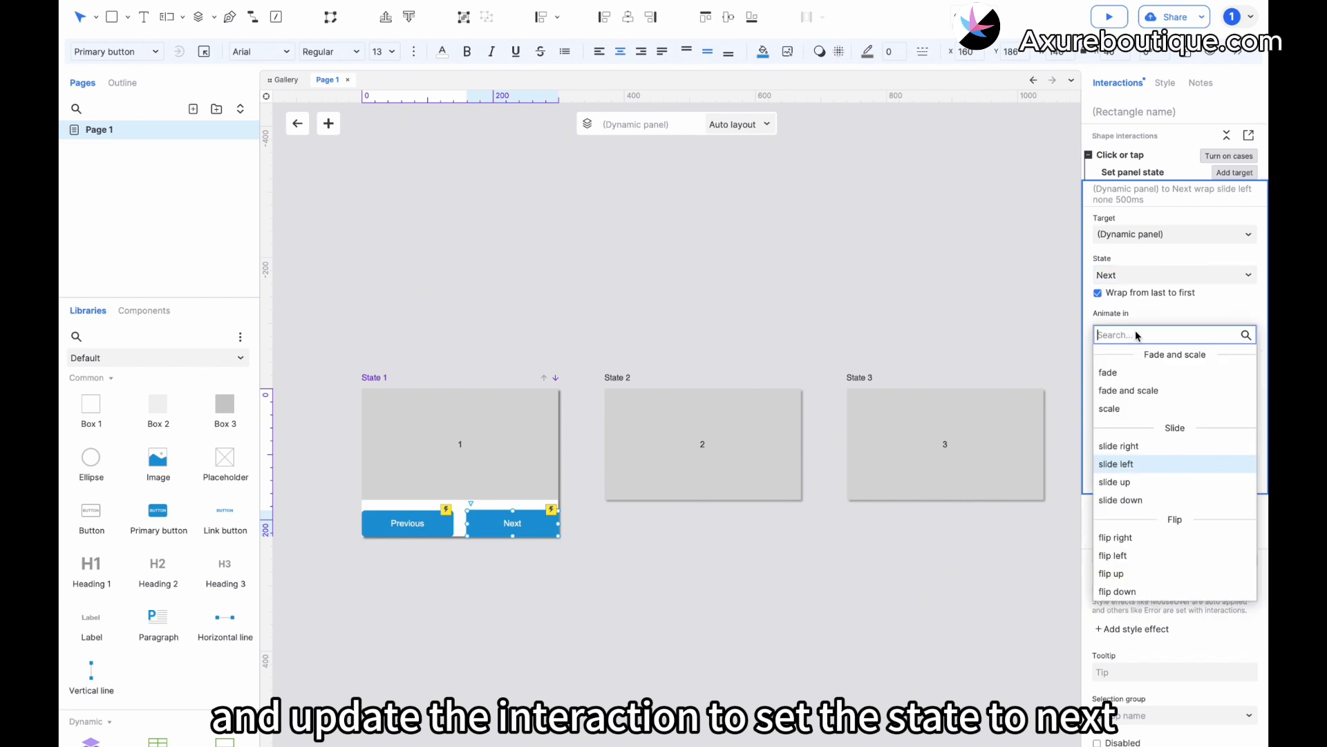
pyautogui.click(1126, 446)
# Change the Previous button's interaction so it sets the dynamic panel to the Previous state.
pyautogui.click(408, 531)
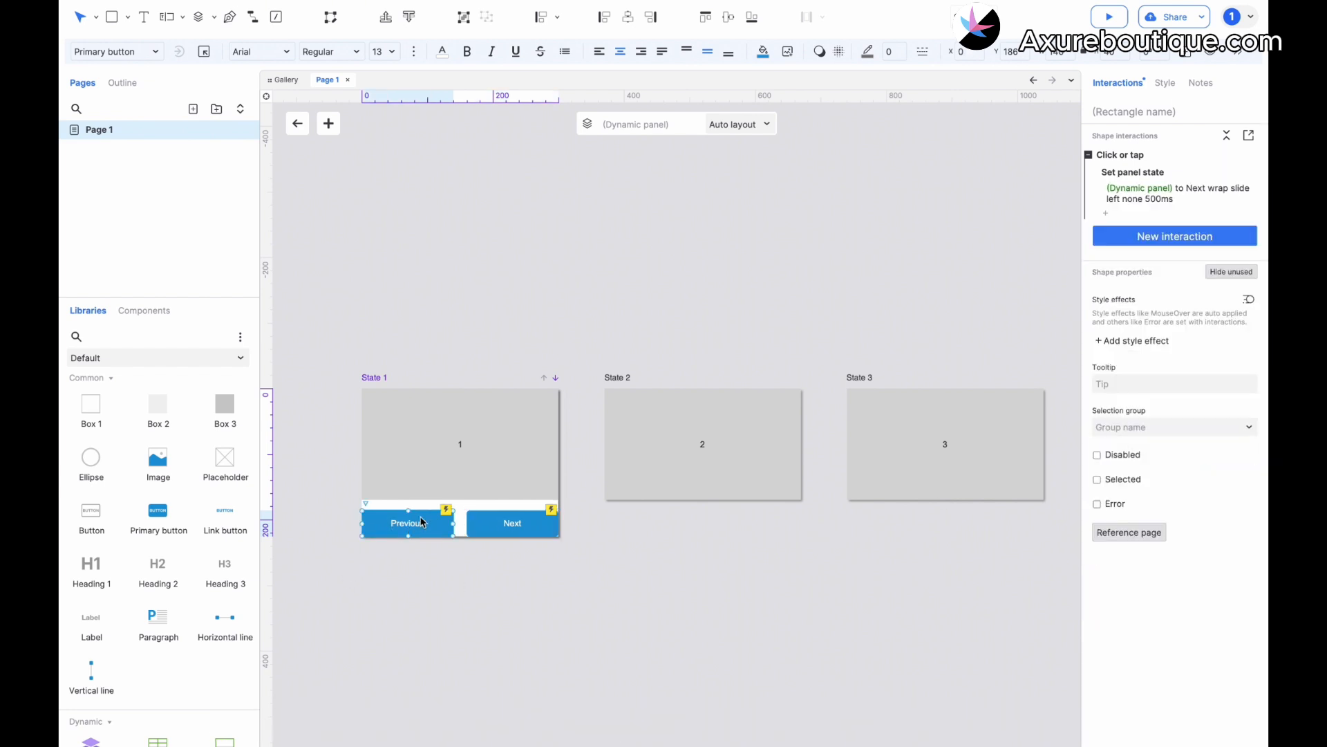
pyautogui.click(1175, 195)
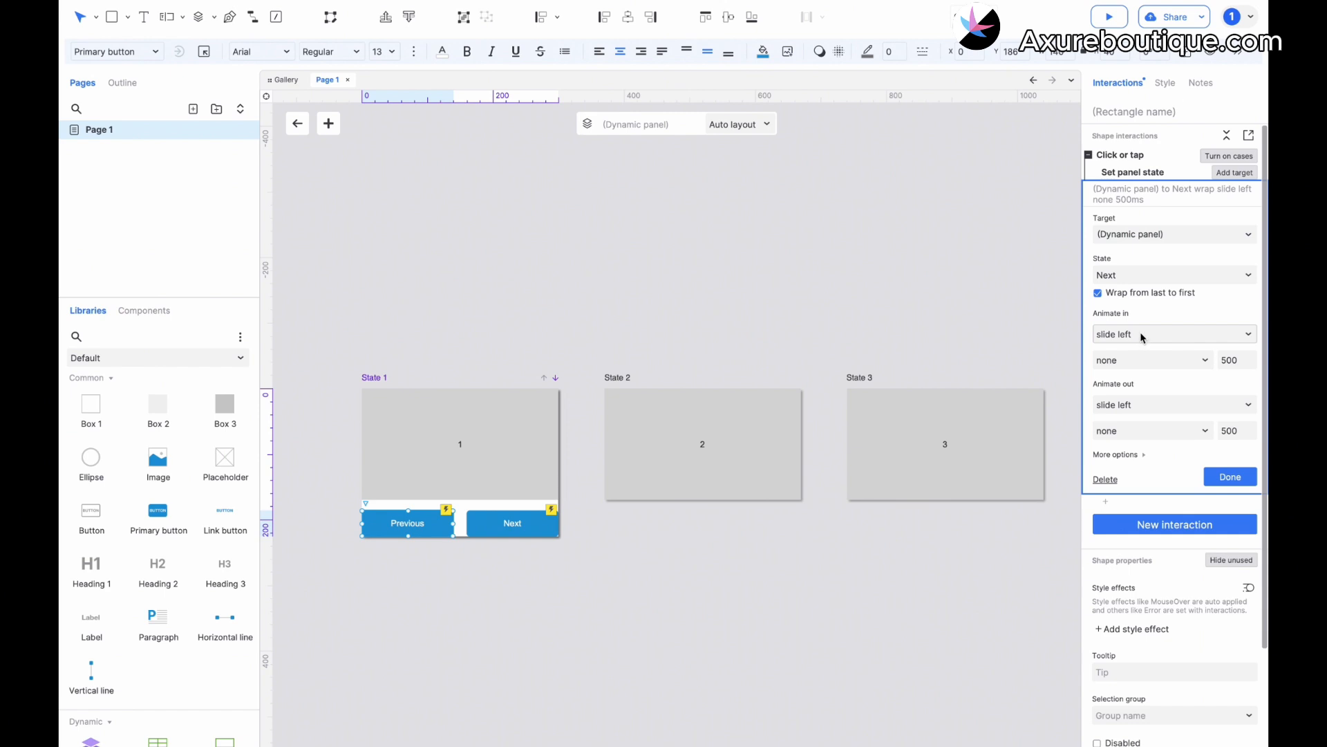
pyautogui.click(1126, 274)
pyautogui.click(1124, 368)
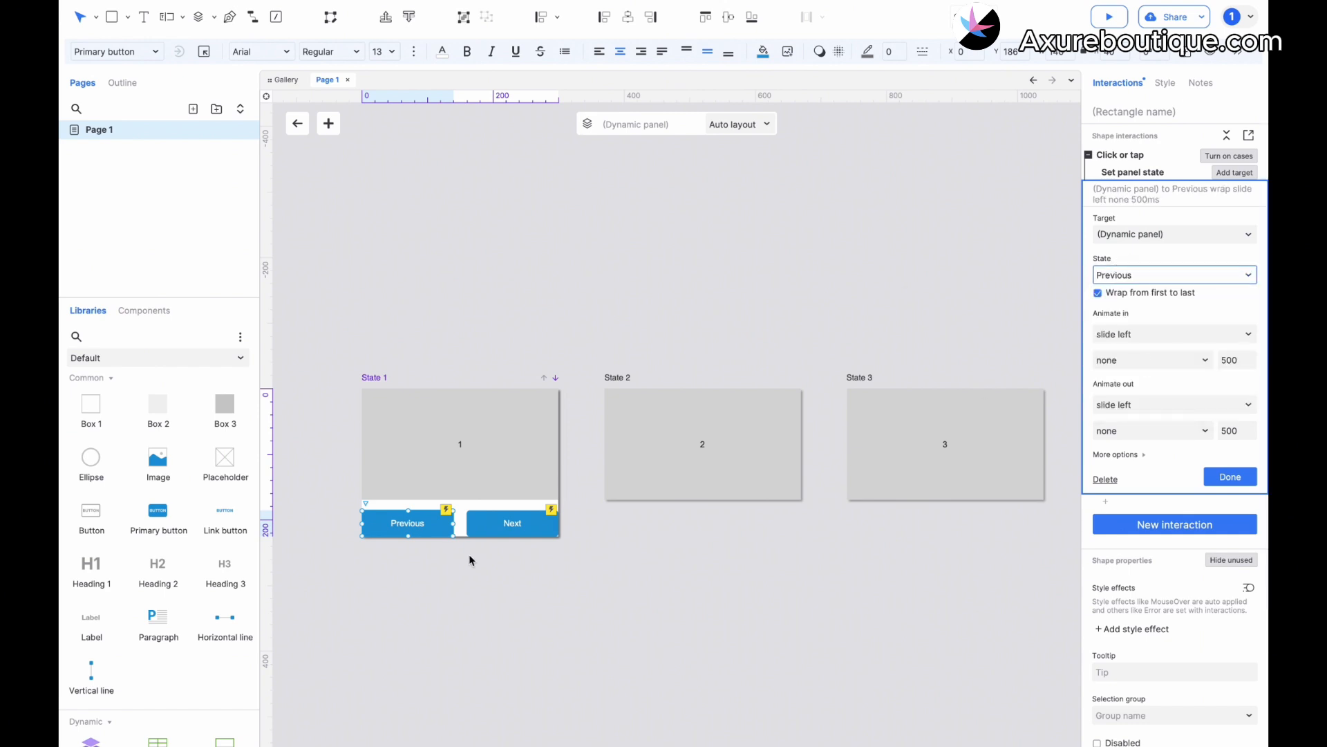
# Copy the Previous and Next buttons into State 2 and place them below the box at X 0, Y 186.
pyautogui.click(468, 524)
pyautogui.keyDown('shift'); pyautogui.click(425, 529); pyautogui.keyUp('shift')
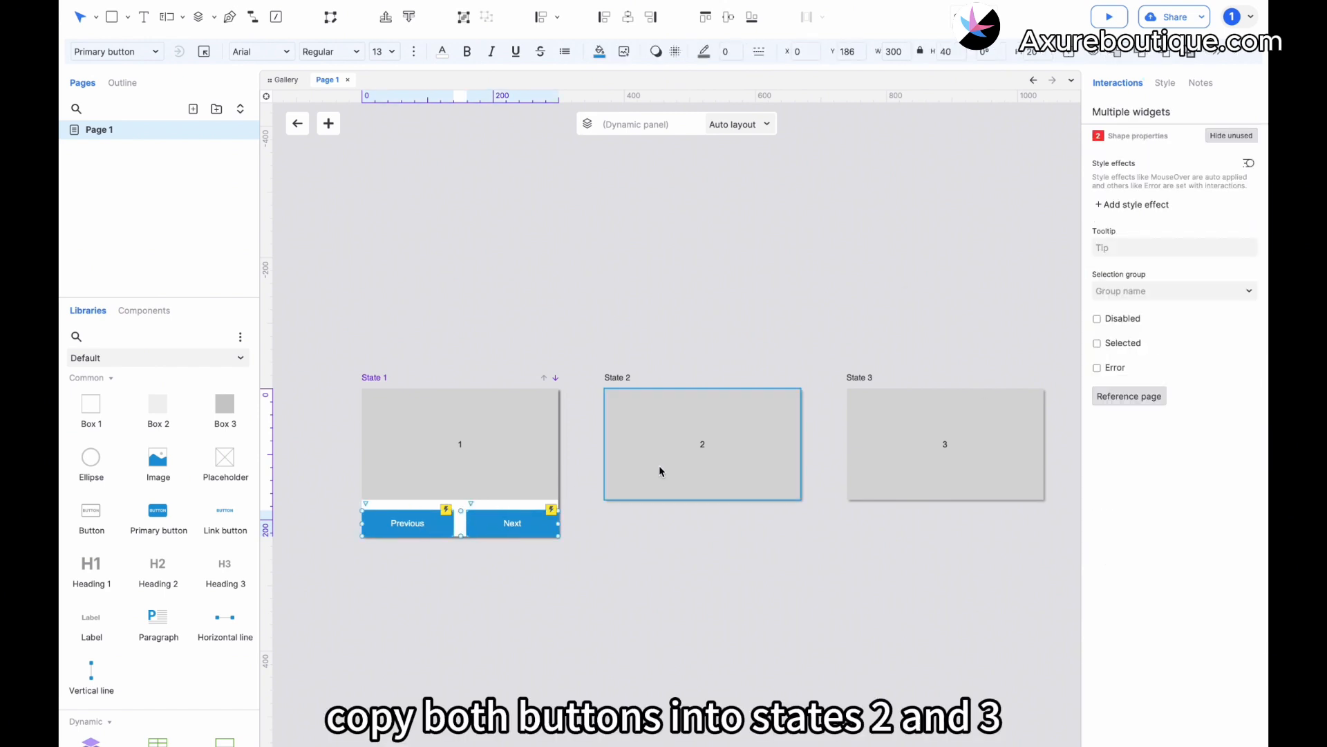
pyautogui.click(688, 462)
pyautogui.hotkey('ctrl', 'v')
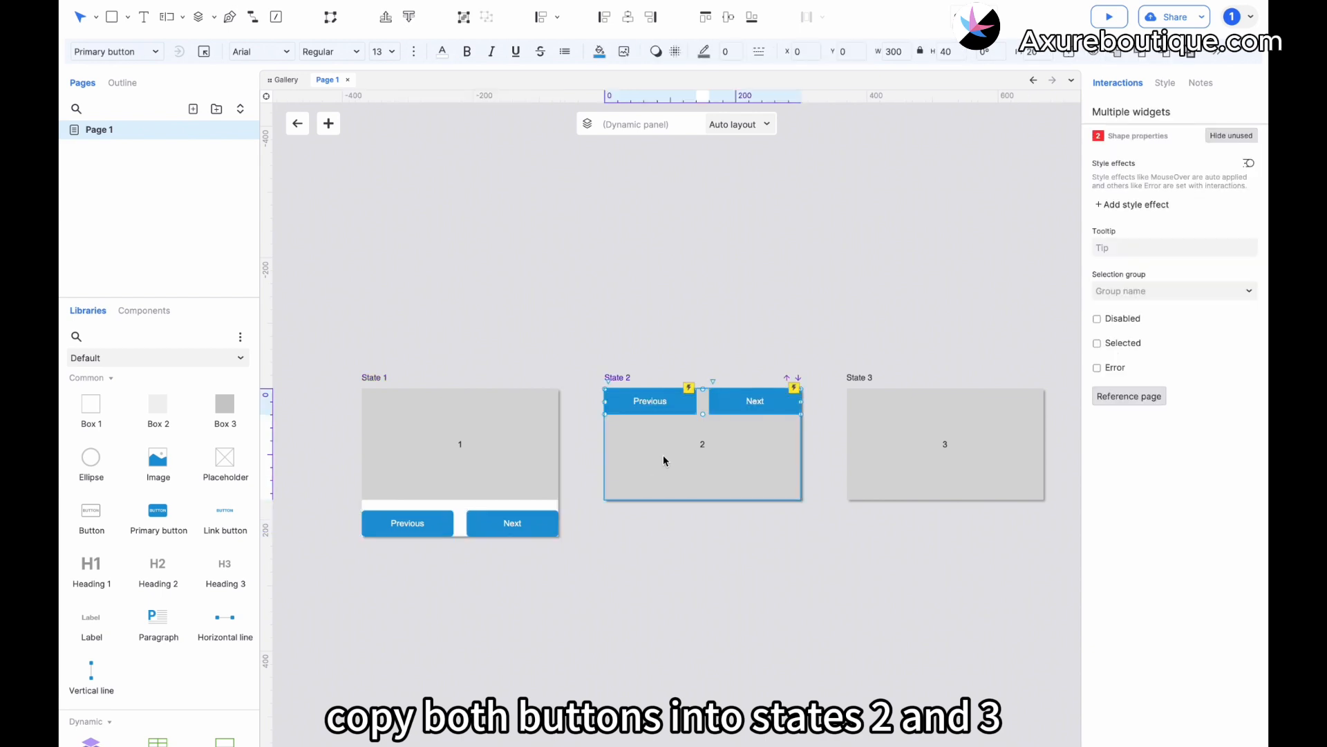
pyautogui.moveTo(663, 455); pyautogui.dragTo(646, 527)
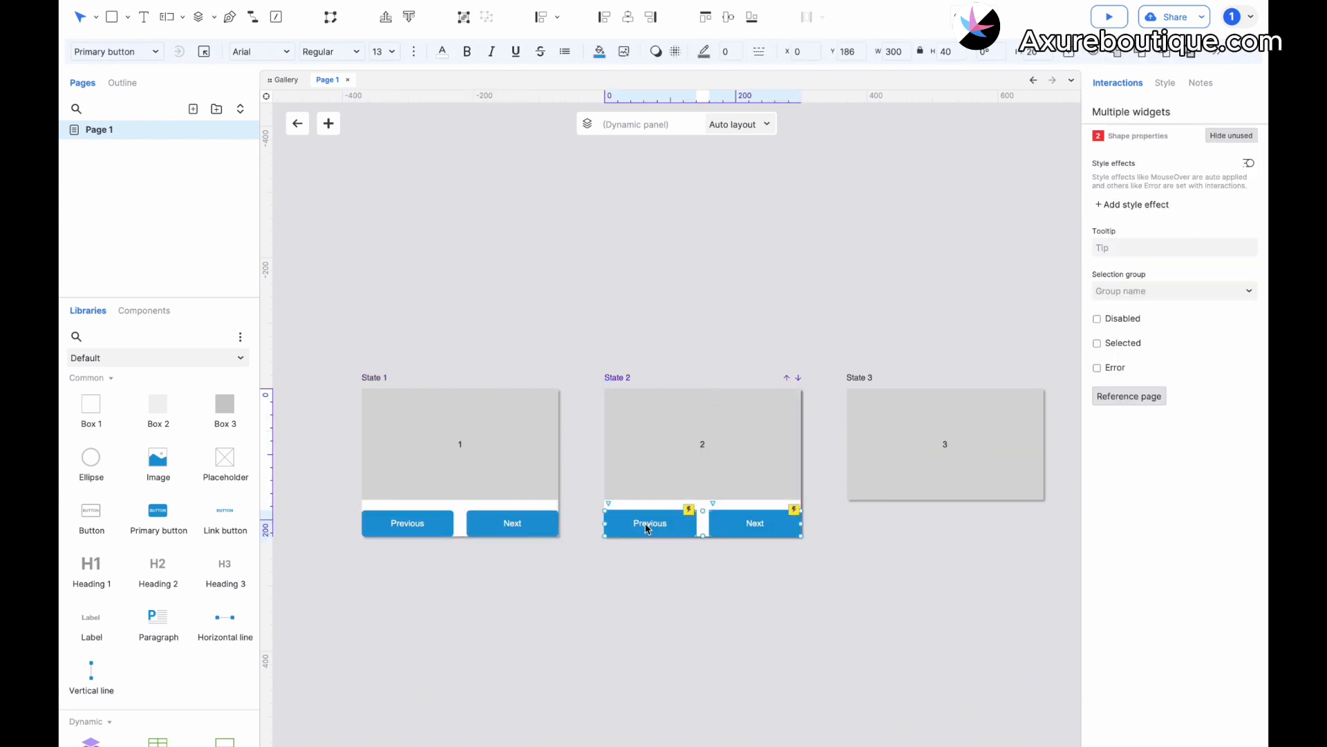
# Paste the Previous and Next buttons into State 3 and place them below the box at X 0, Y 186.
pyautogui.hscroll(3, 648, 529)
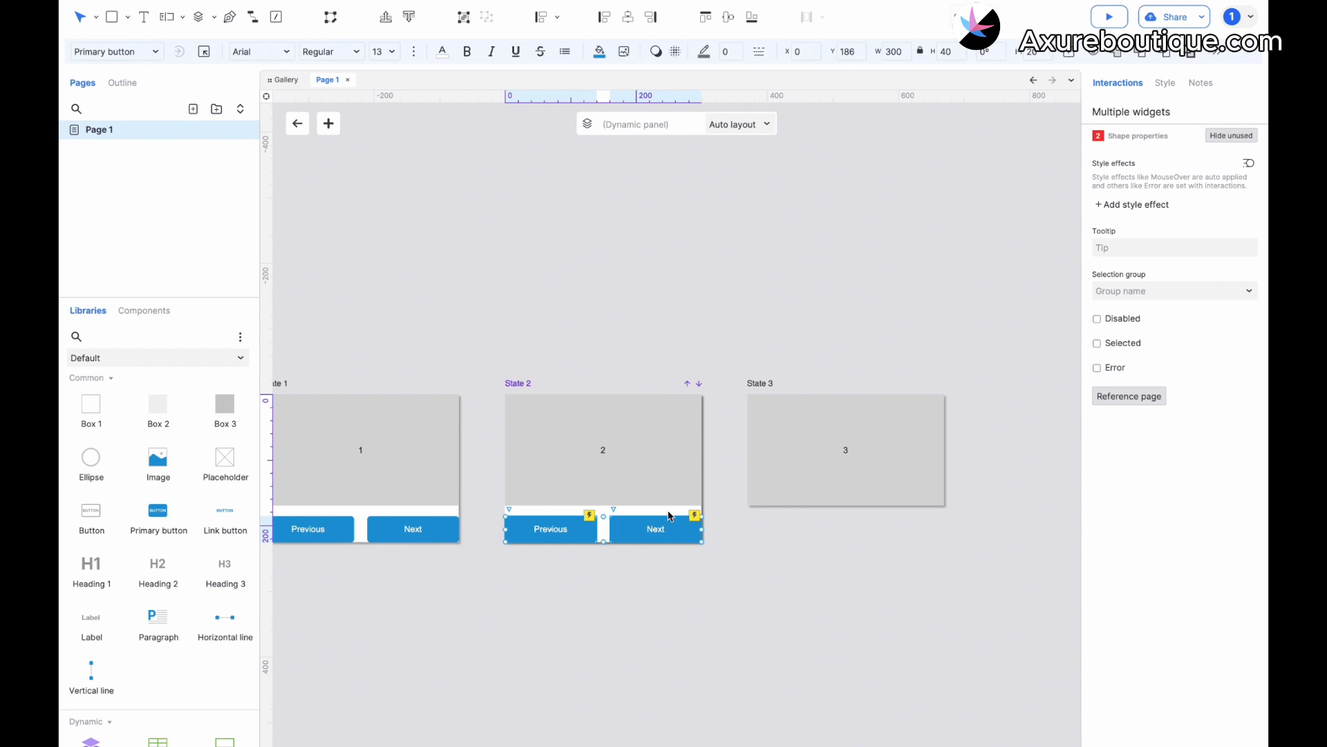
pyautogui.click(782, 457)
pyautogui.hotkey('ctrl', 'v')
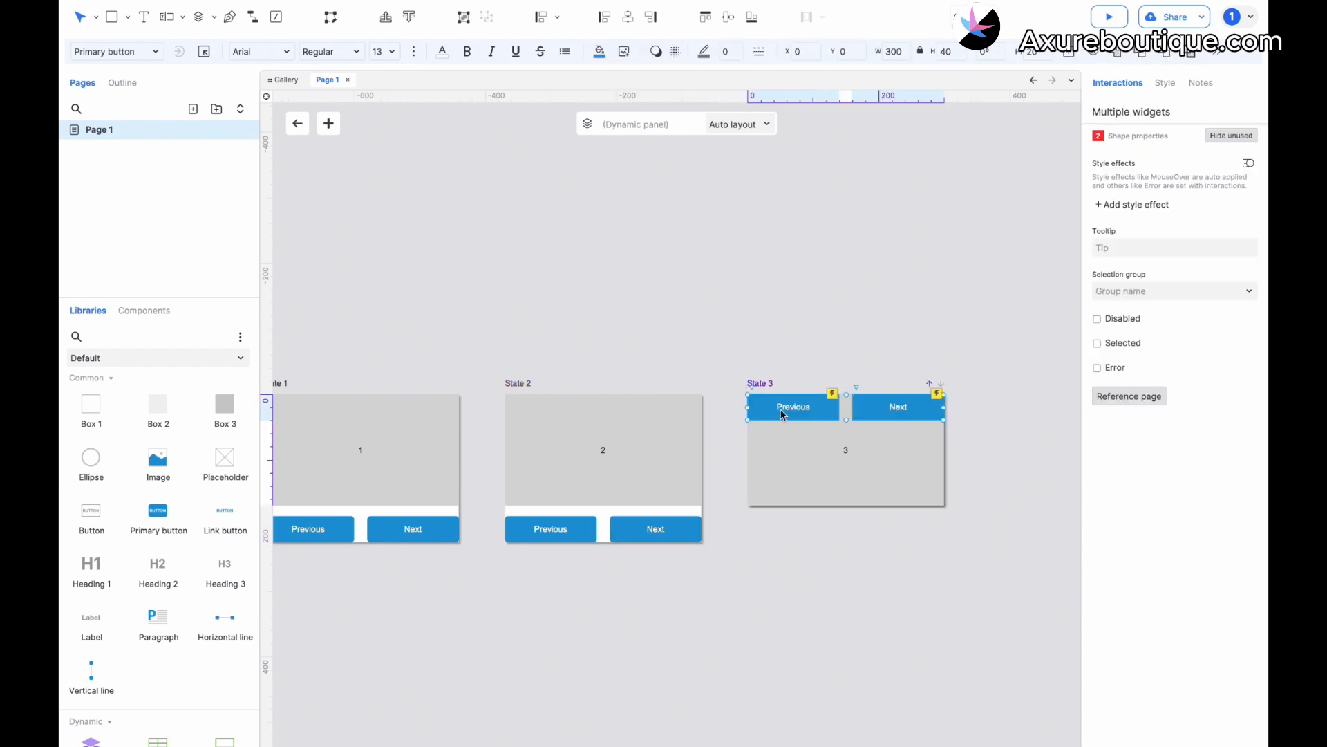
pyautogui.moveTo(783, 413); pyautogui.dragTo(779, 527)
# Add a Box 1 rectangle at X 0, Y 170 in State 1, shorten it to about 72 high and send it to the back.
pyautogui.hscroll(-9, 630, 490)
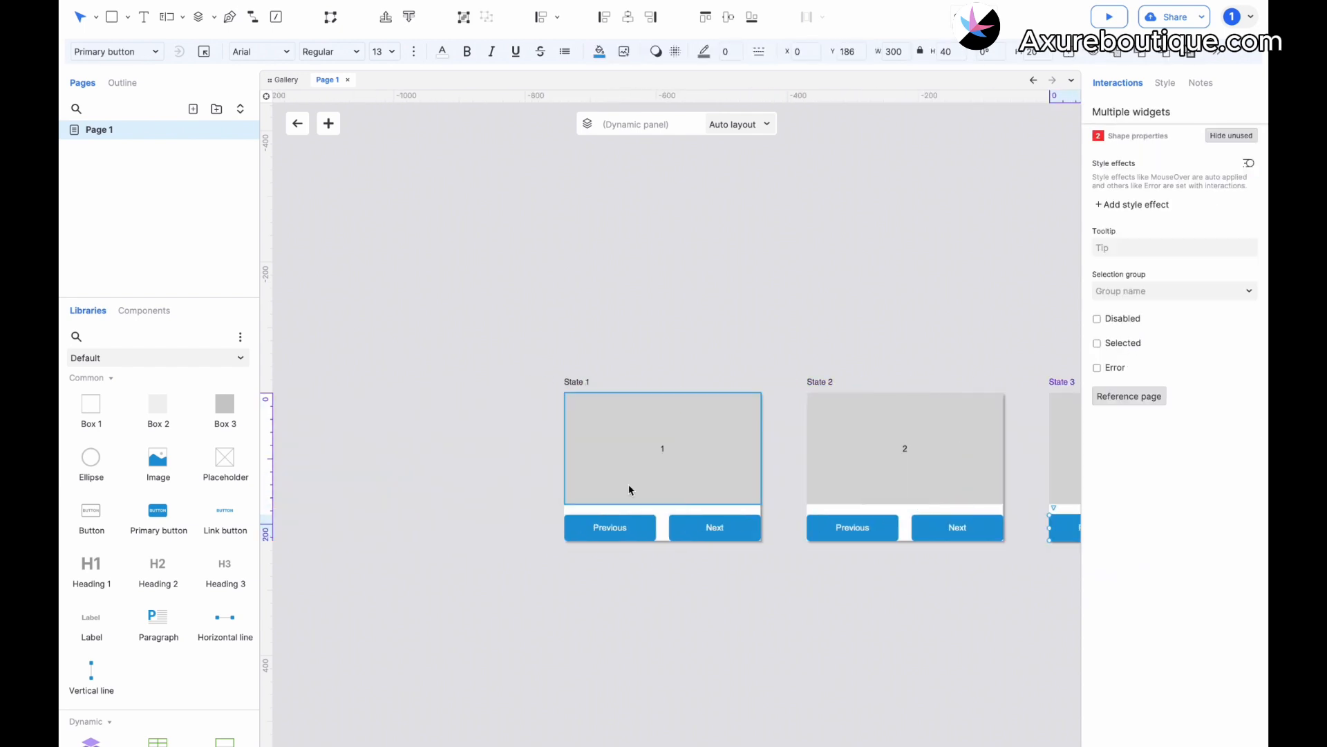
pyautogui.click(600, 468)
pyautogui.hscroll(3, 600, 469)
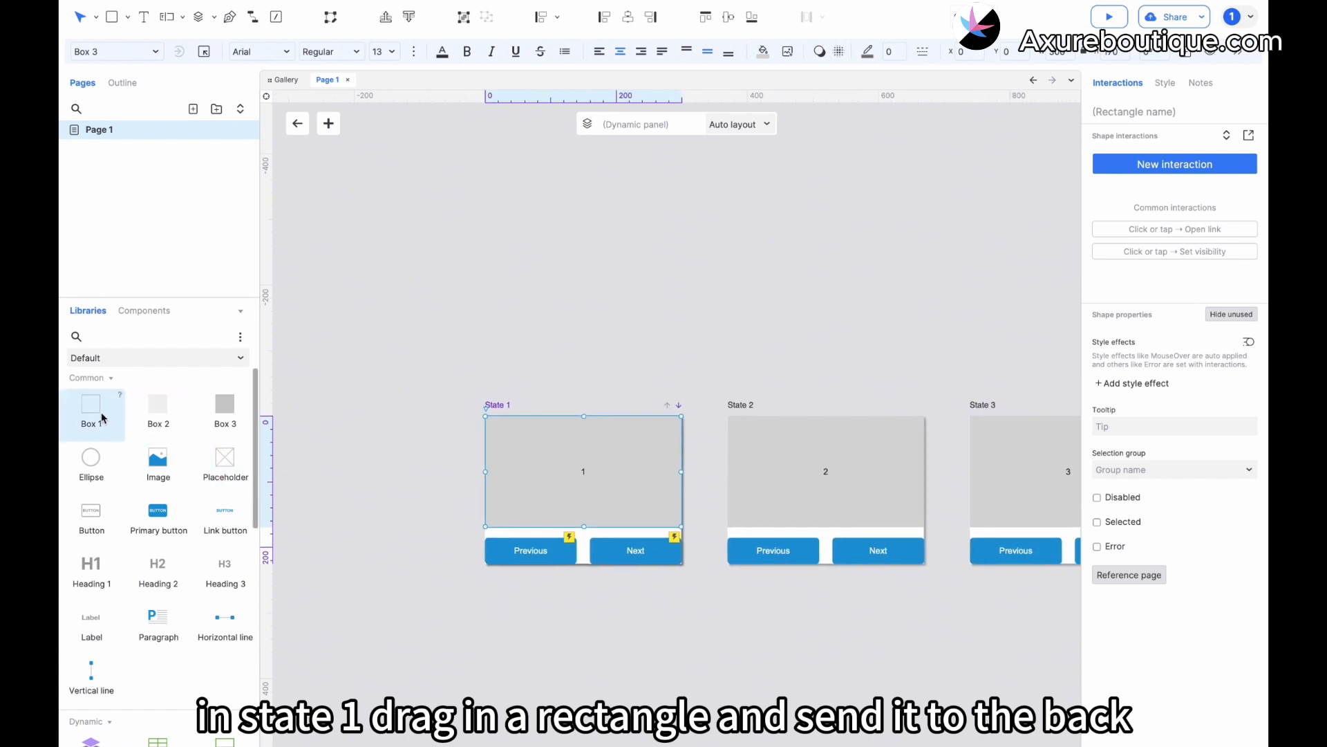
pyautogui.moveTo(94, 411); pyautogui.dragTo(484, 527)
pyautogui.moveTo(682, 638); pyautogui.dragTo(684, 577)
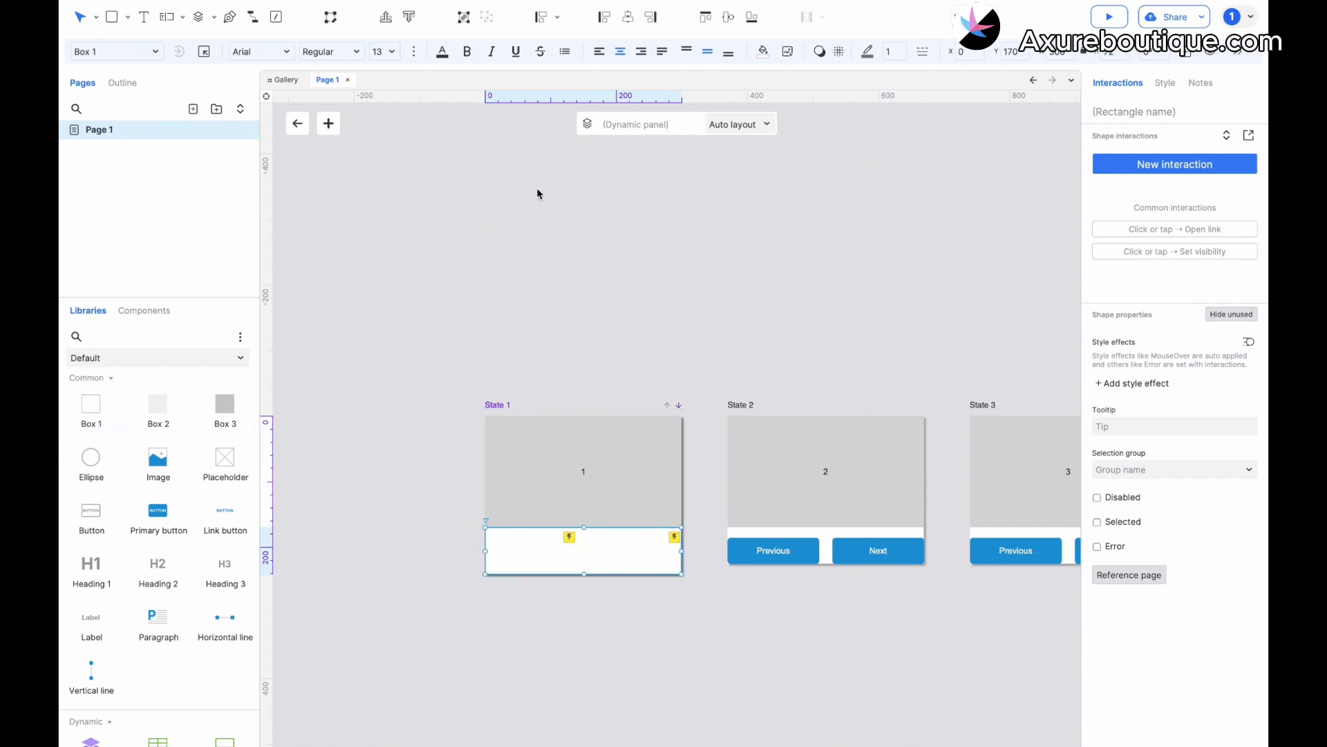
pyautogui.click(409, 17)
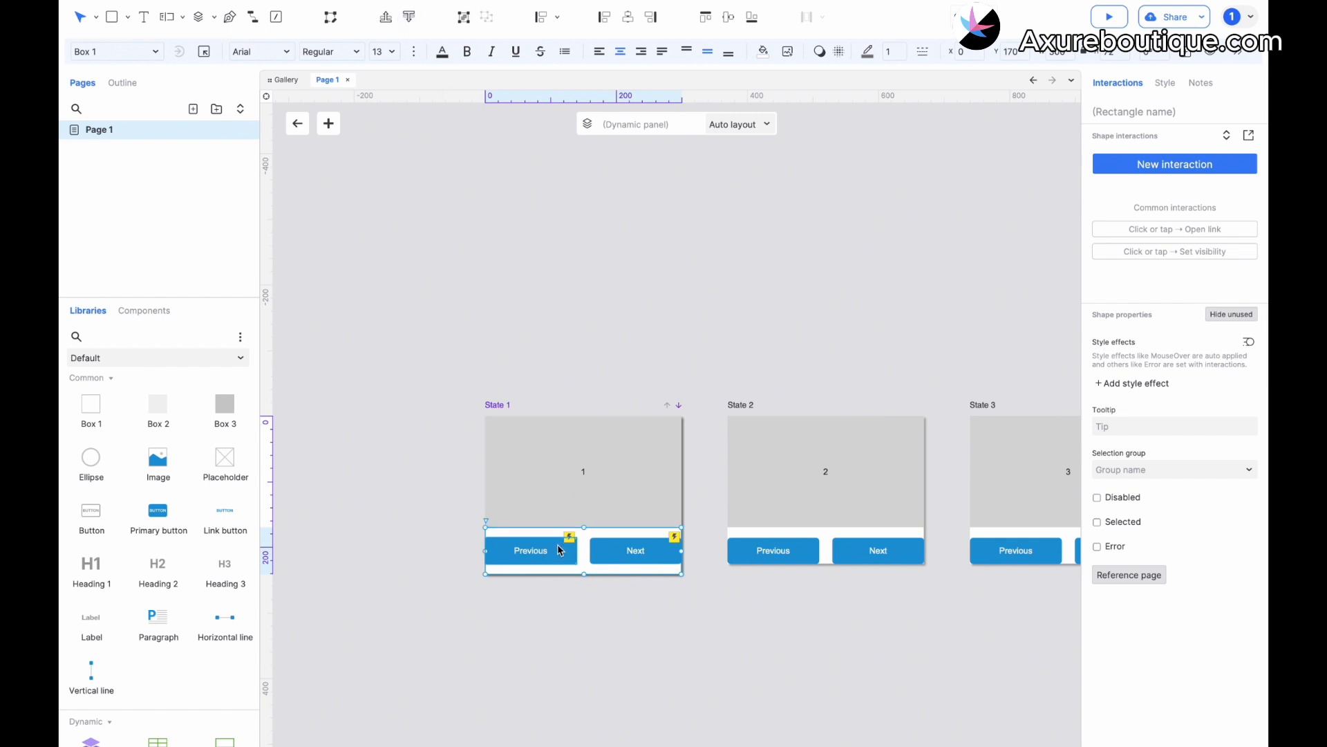
# Add a Box 1 rectangle at X 0, Y 170 in State 2, shorten it to about 72 high and send it behind the buttons.
pyautogui.moveTo(113, 415)
pyautogui.mouseDown()
pyautogui.moveTo(162, 412)
pyautogui.moveTo(735, 507)
pyautogui.moveTo(729, 528)
pyautogui.mouseUp()
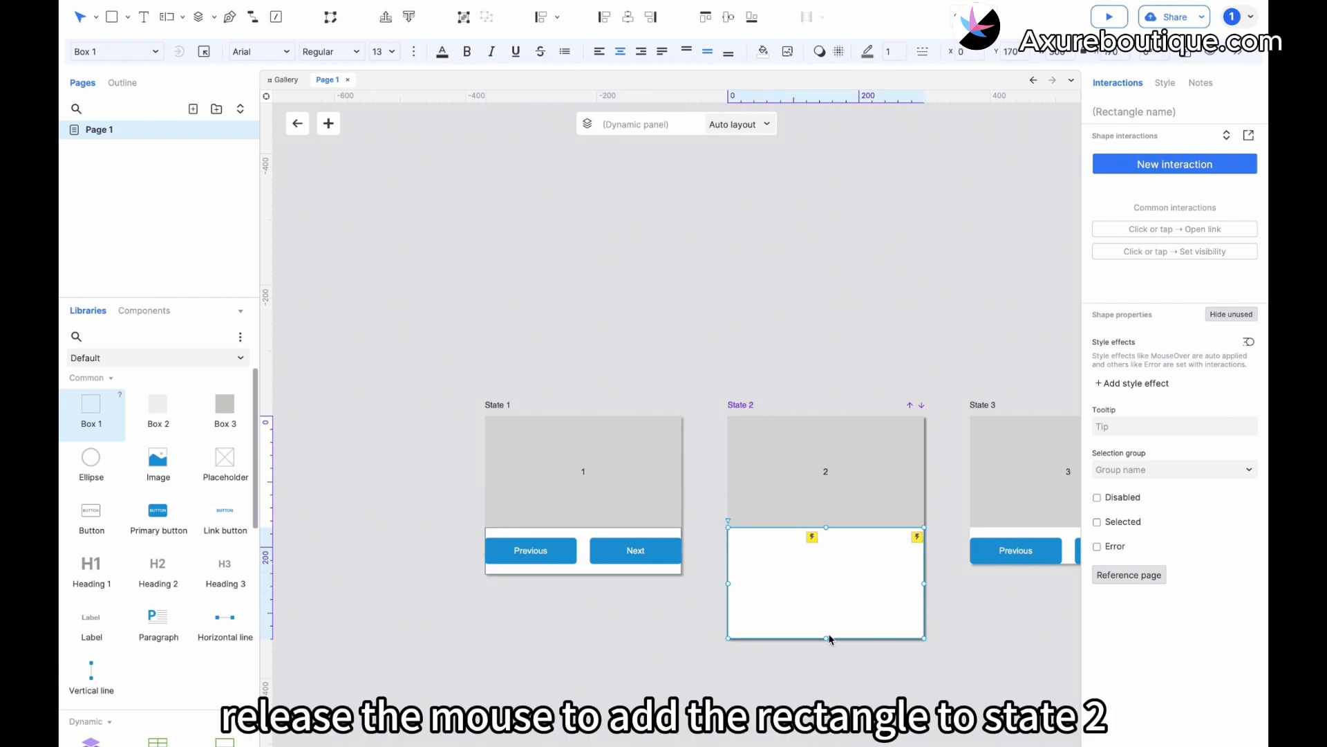
pyautogui.moveTo(827, 638); pyautogui.dragTo(827, 574)
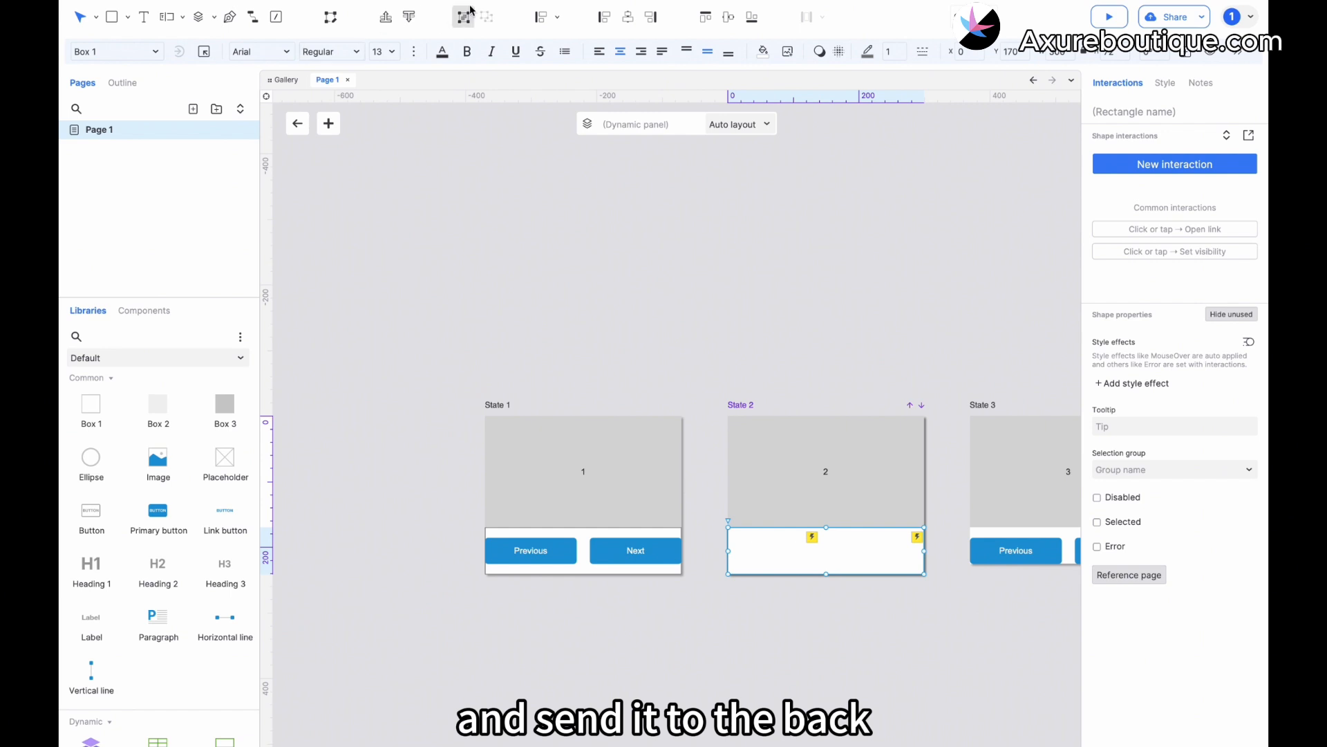
pyautogui.click(408, 17)
# Add a Box 1 rectangle below the grey box in State 3, shorten it to about 72 high and send it behind the buttons.
pyautogui.hscroll(5, 607, 403)
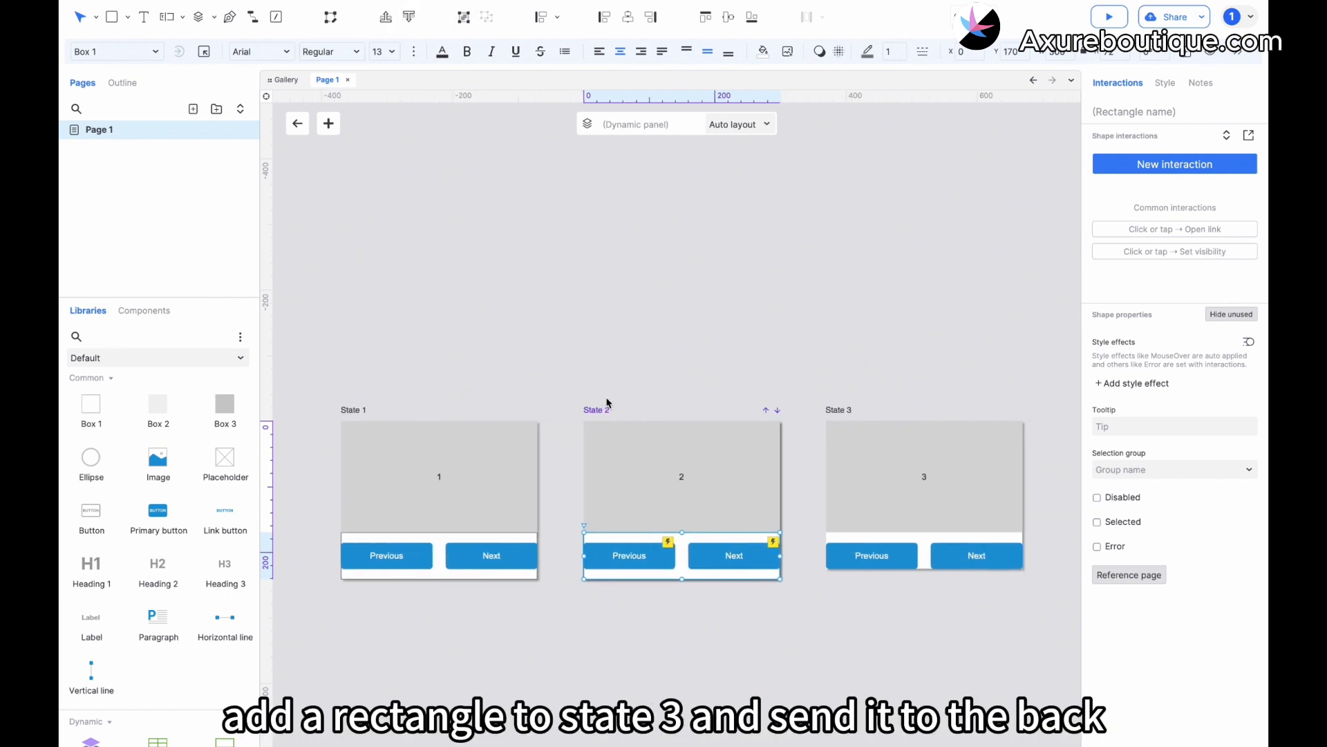
pyautogui.moveTo(91, 406); pyautogui.dragTo(828, 536)
pyautogui.moveTo(925, 643); pyautogui.dragTo(925, 580)
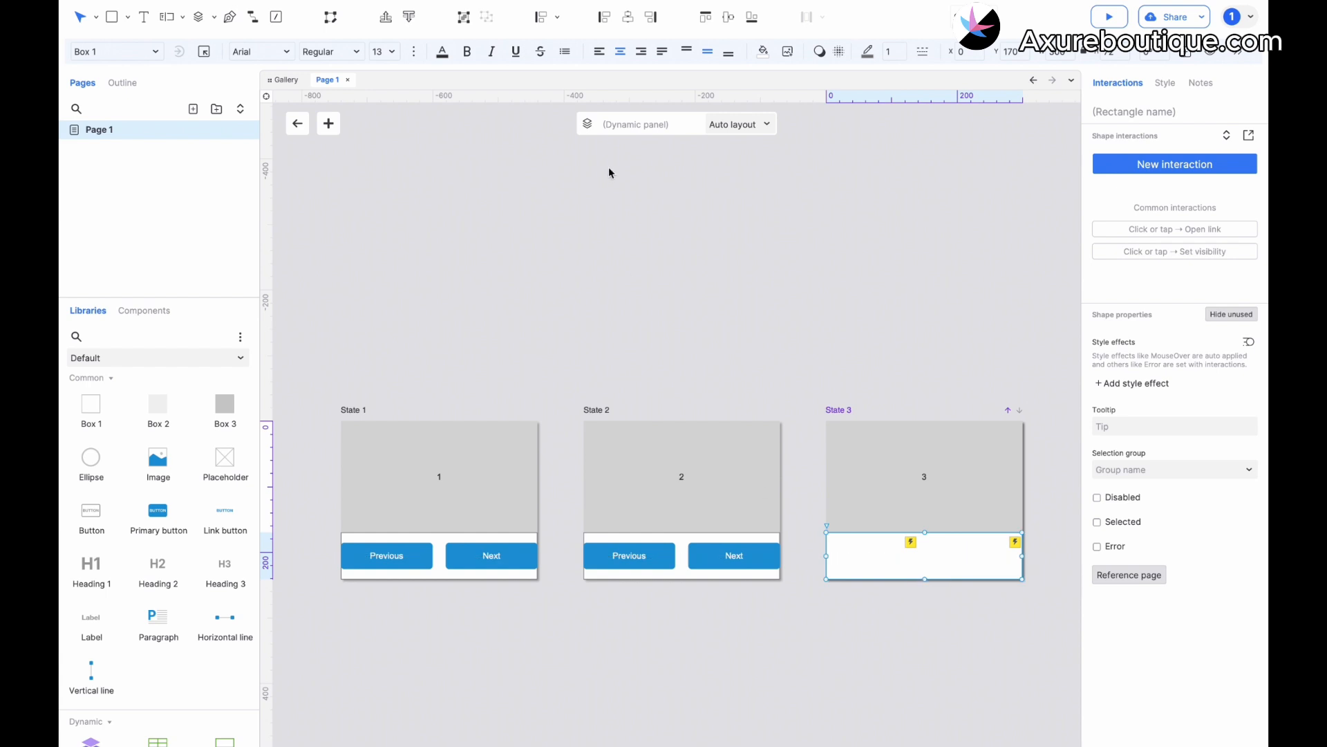
pyautogui.click(409, 17)
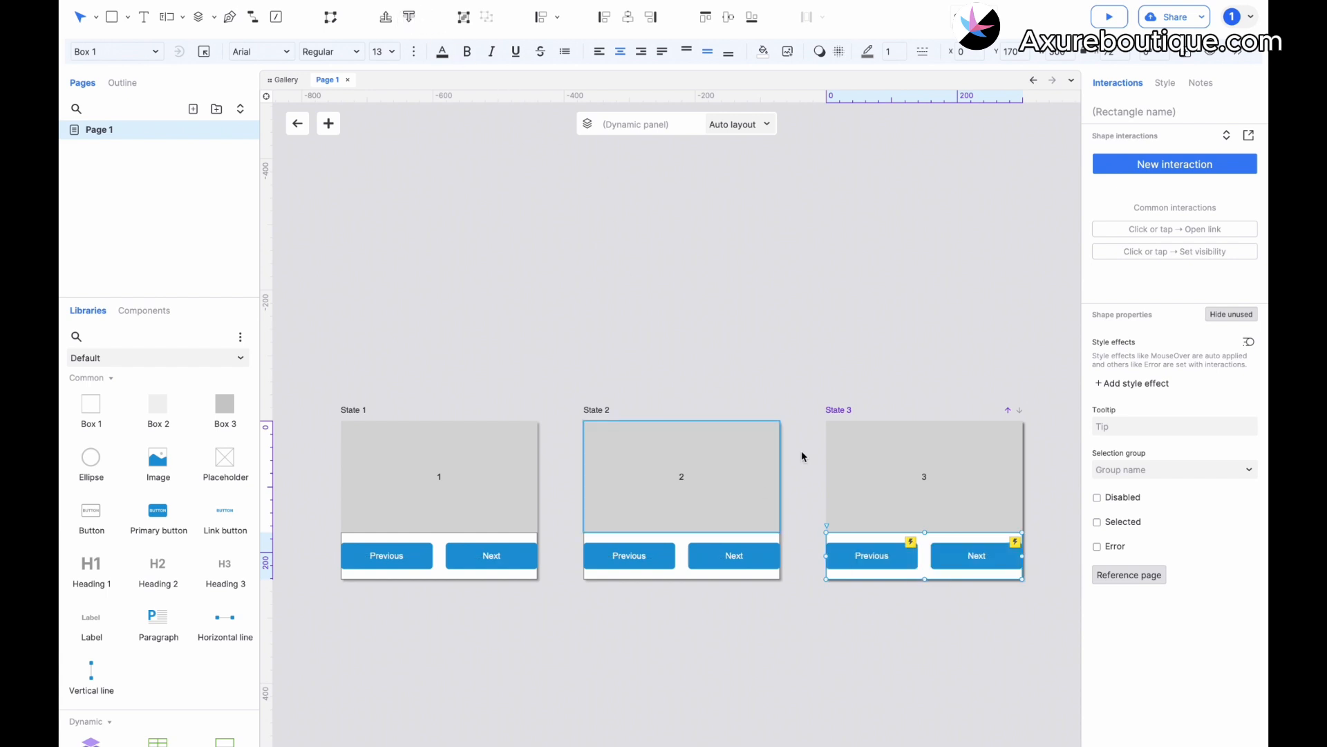
# Leave the dynamic panel's state editing and open the prototype preview in the browser.
pyautogui.click(815, 388)
pyautogui.doubleClick(658, 221)
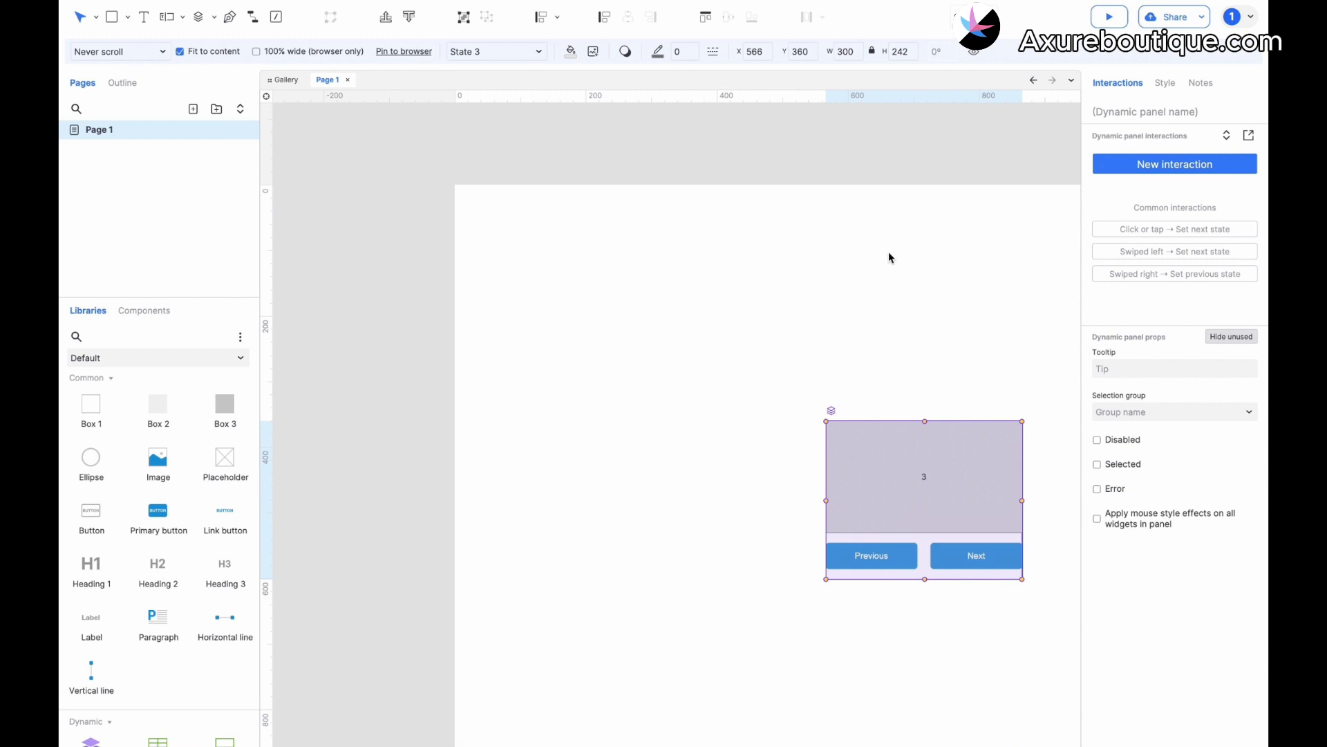
pyautogui.click(1109, 17)
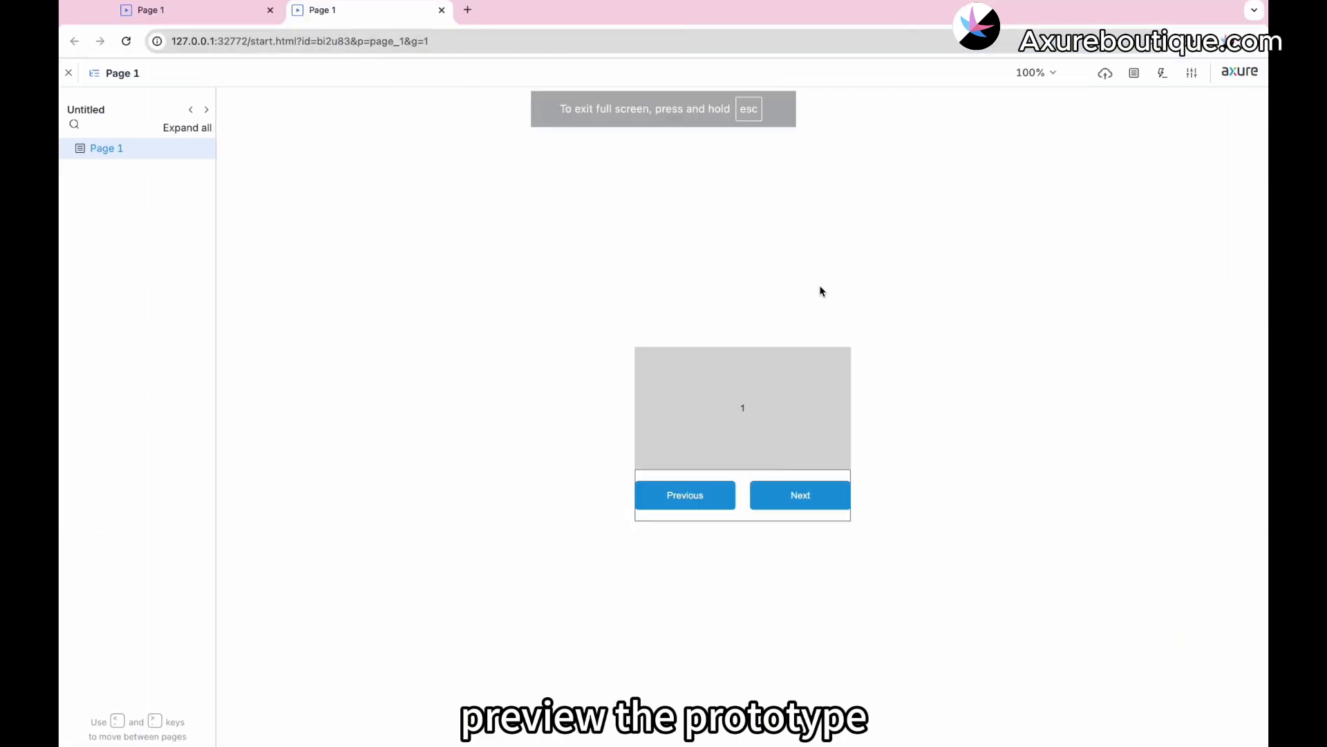
# Test the Previous and Next buttons in the preview by switching the panel back and forth through its states.
pyautogui.click(689, 494)
pyautogui.click(692, 497)
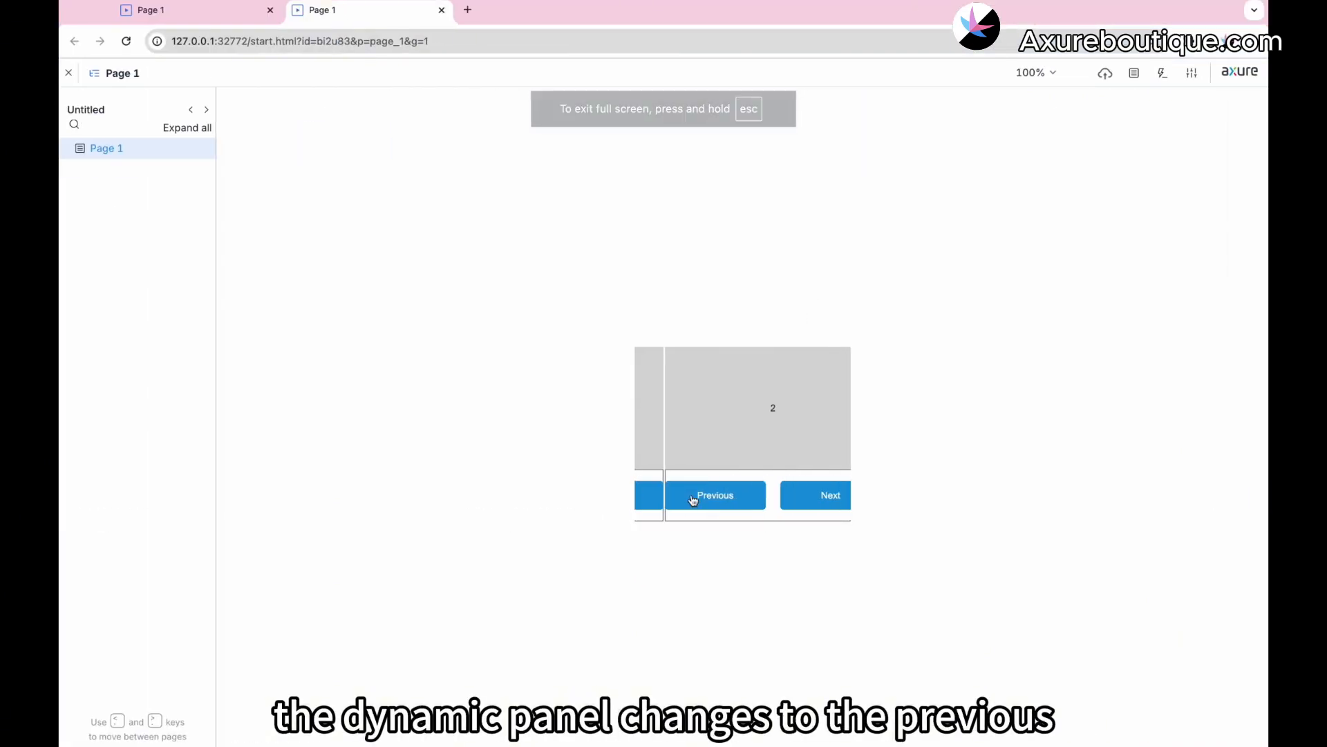
pyautogui.click(692, 498)
pyautogui.click(787, 496)
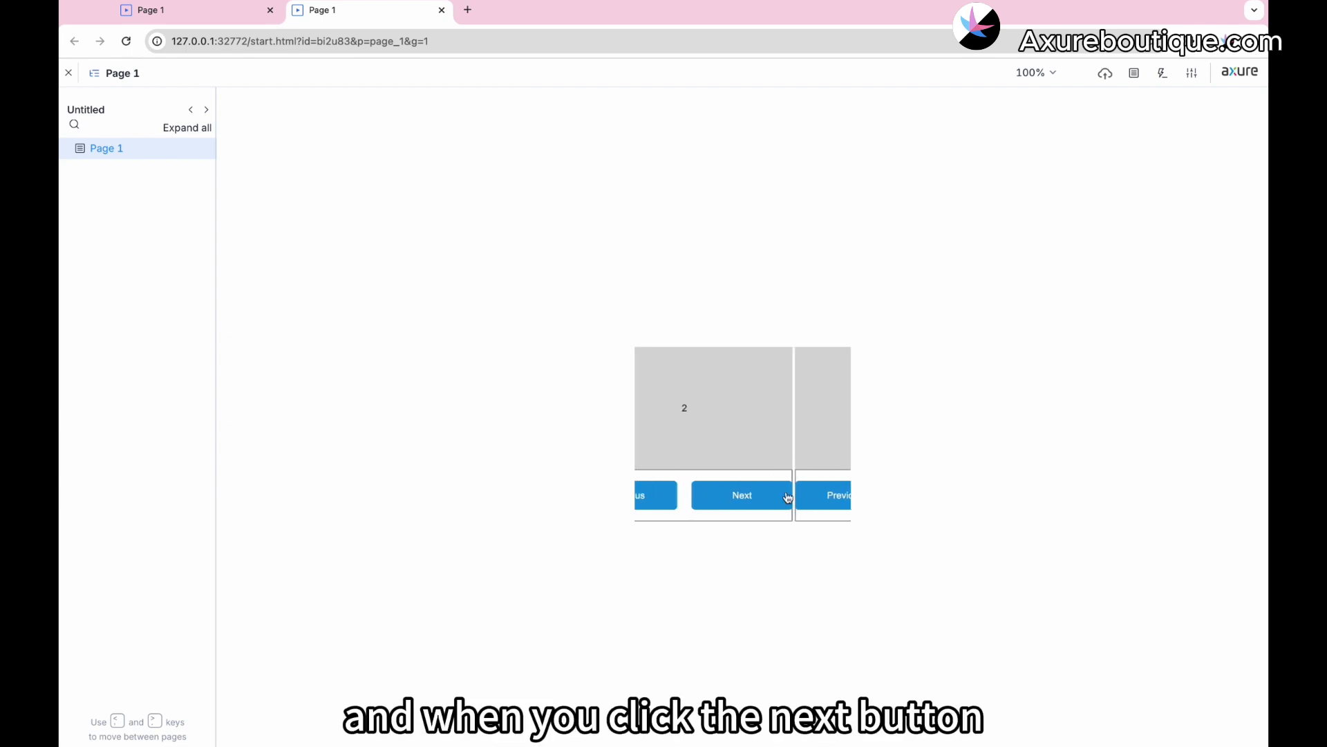
pyautogui.click(802, 495)
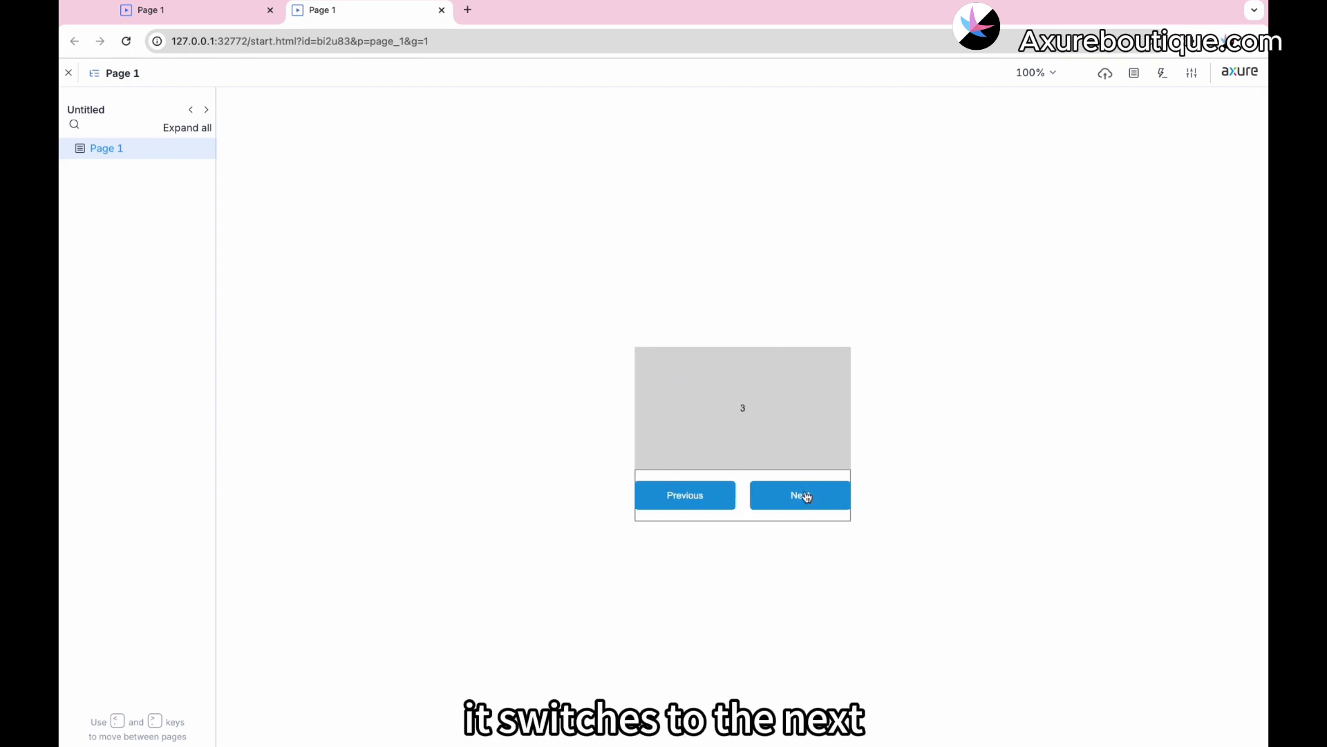